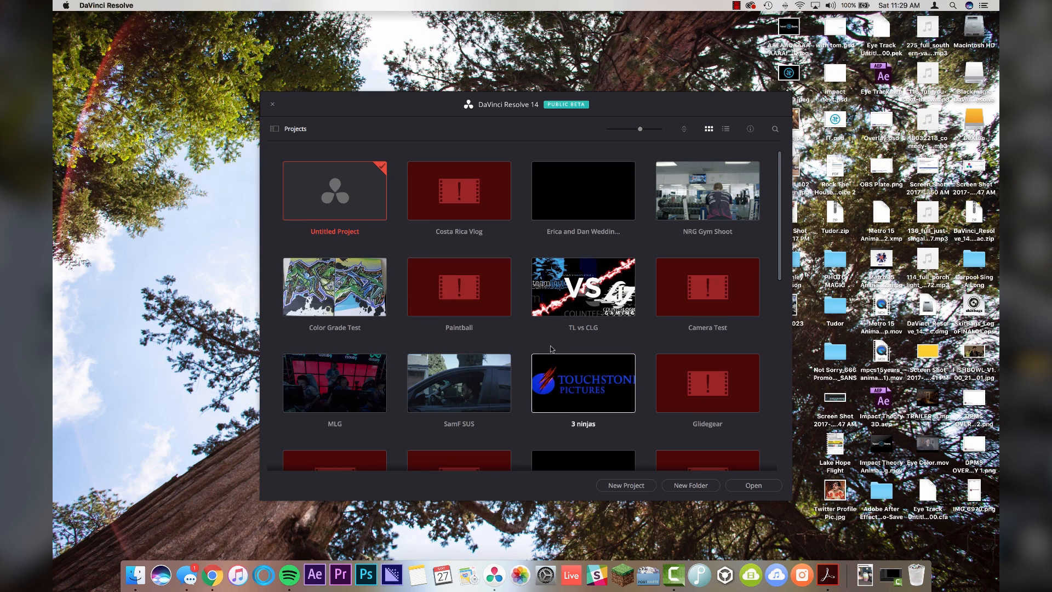
Open the untitled project and save it under the name "Selective Color Tut LUL".
scroll(549, 350, down, 10)
scroll(503, 311, up, 5)
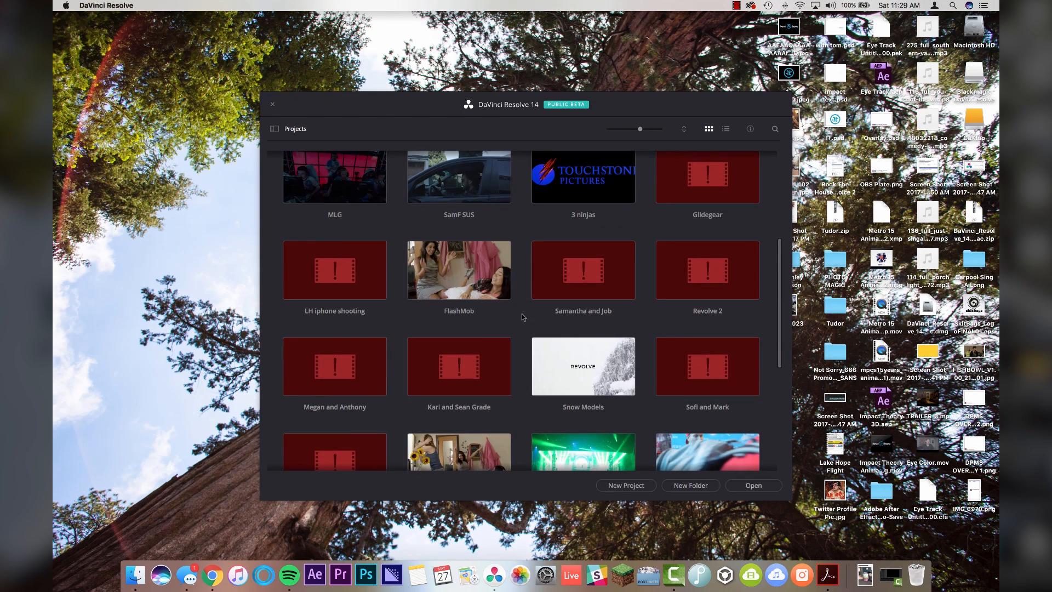
scroll(507, 315, down, 5)
scroll(543, 392, up, 15)
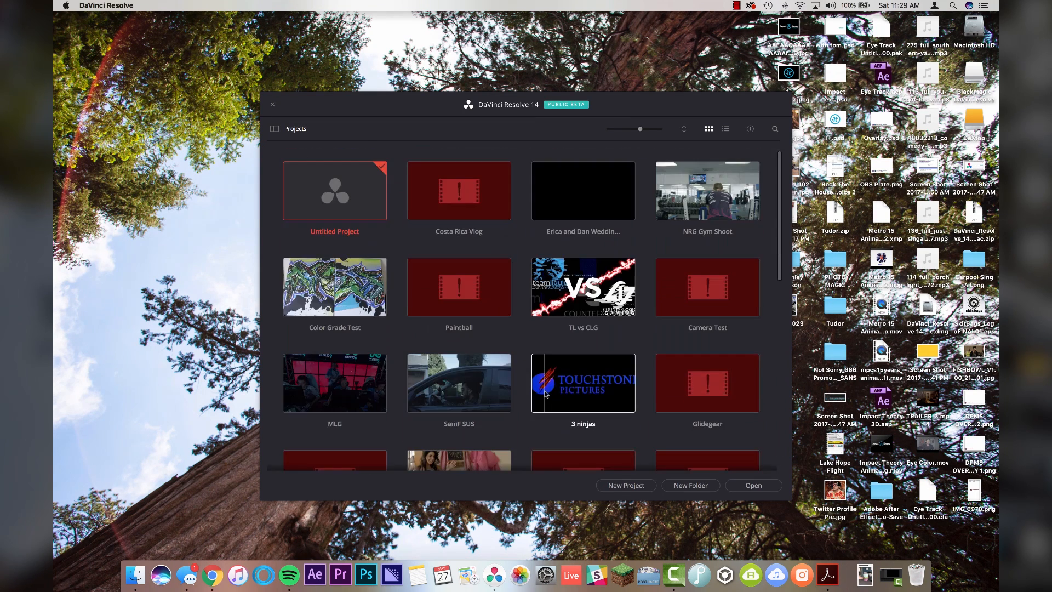
double_click(335, 190)
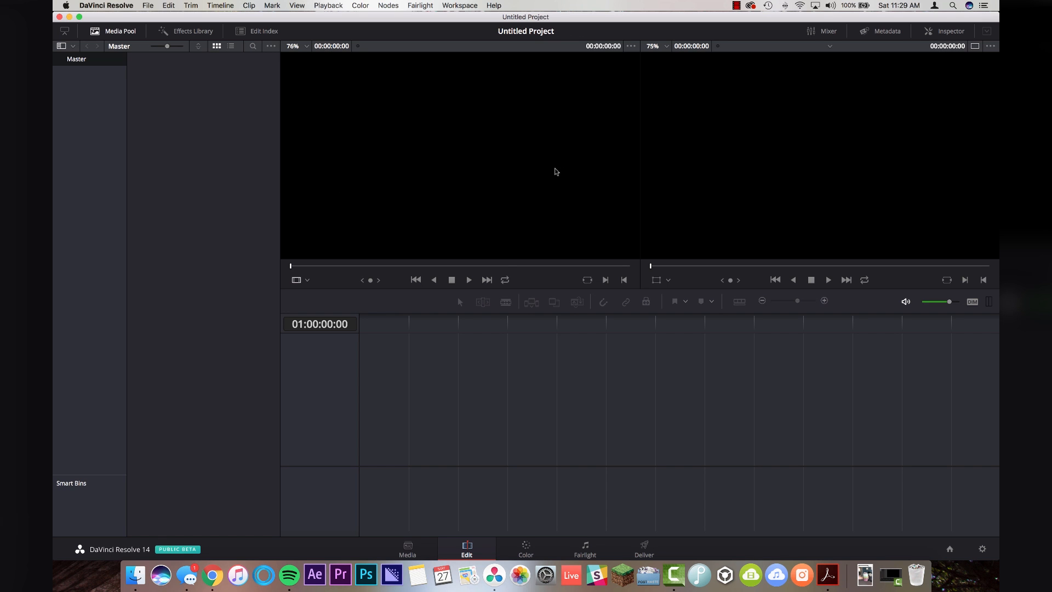
key(super+shift+s)
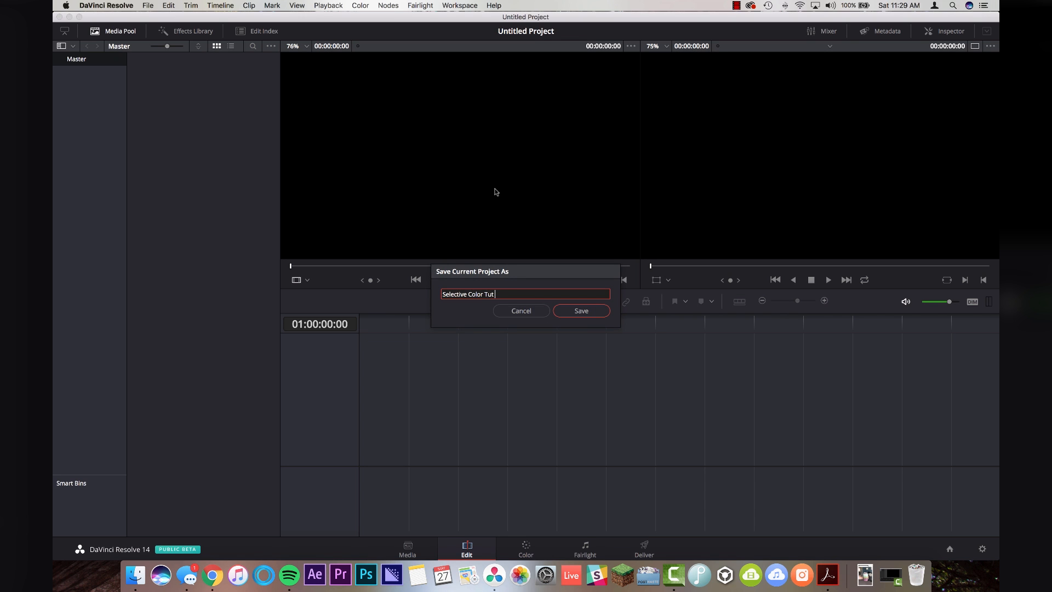
click(580, 310)
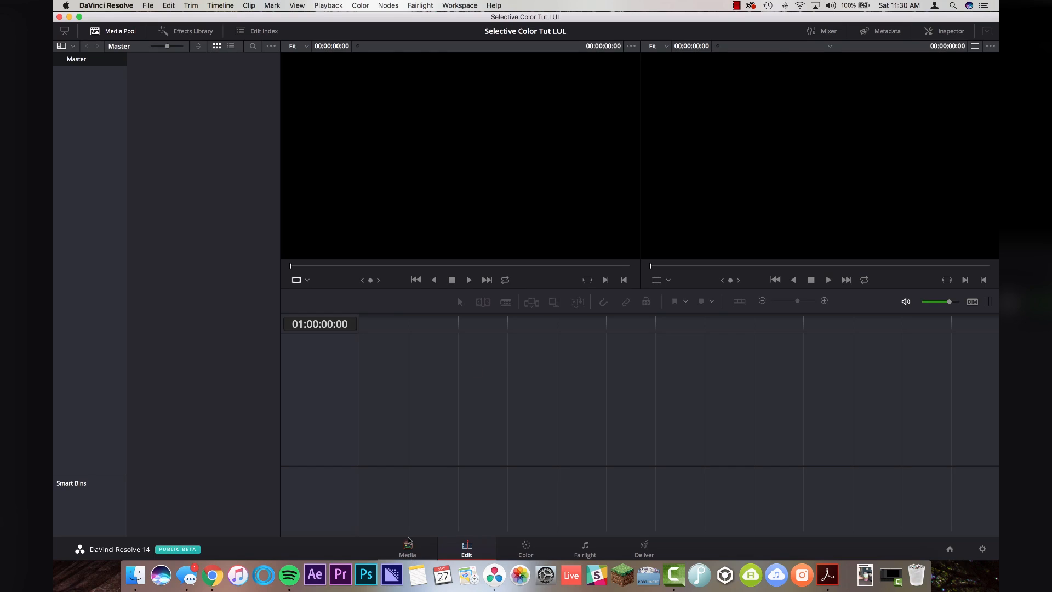
On the Media page, browse the DeXtop drive to the project's 01 Footage folder and preview VLOG Exerpt.mov.
click(407, 547)
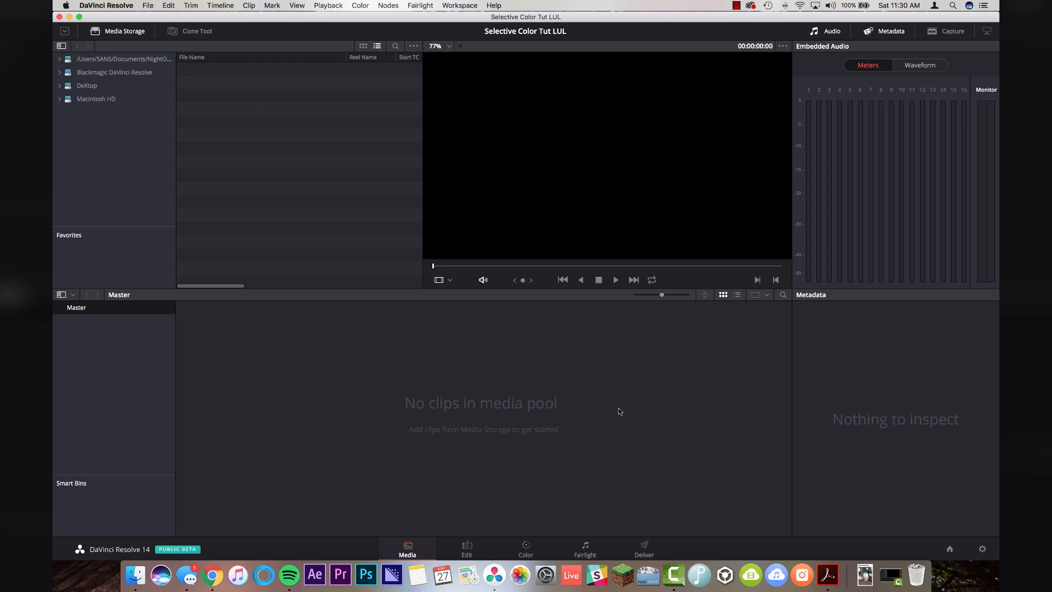
click(87, 85)
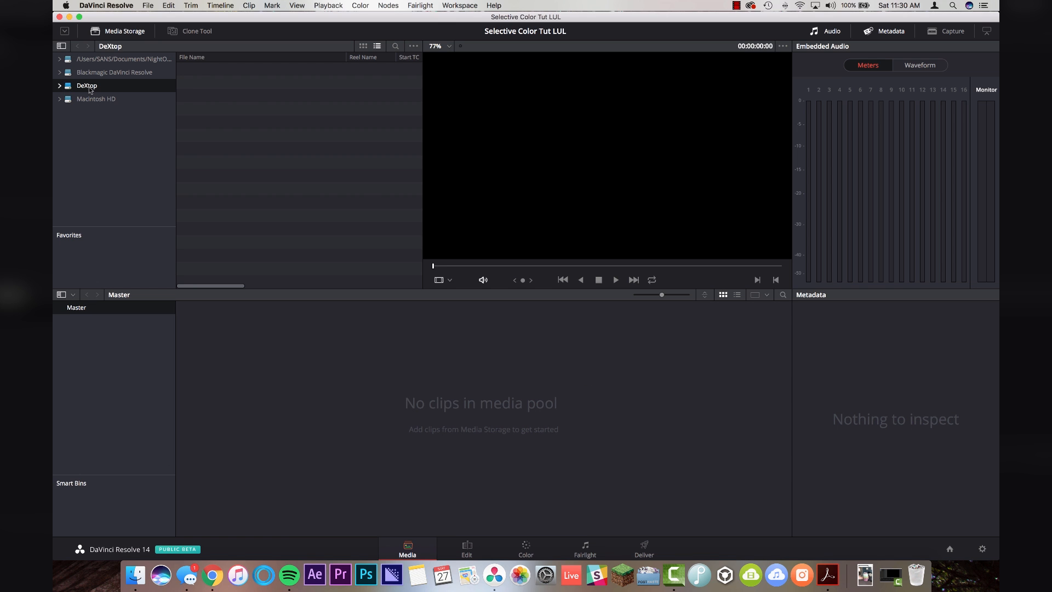
double_click(232, 149)
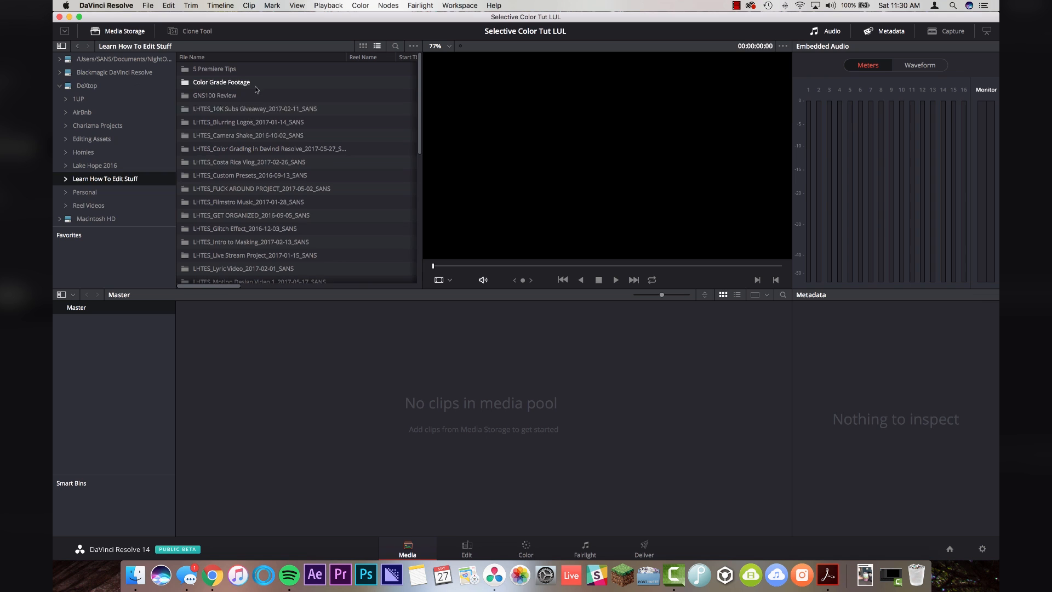
click(214, 74)
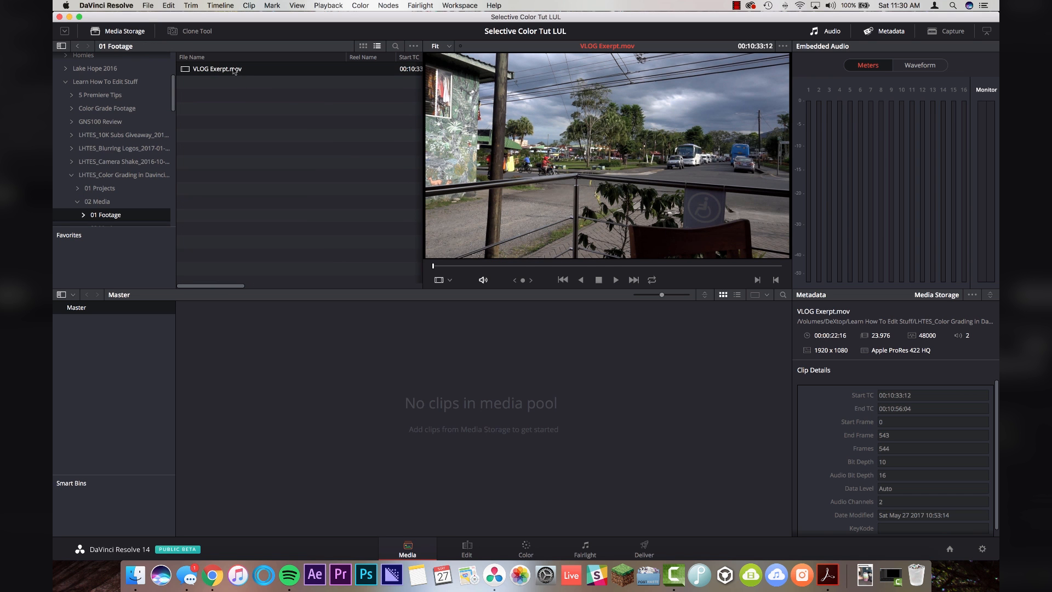
drag(439, 270, 637, 266)
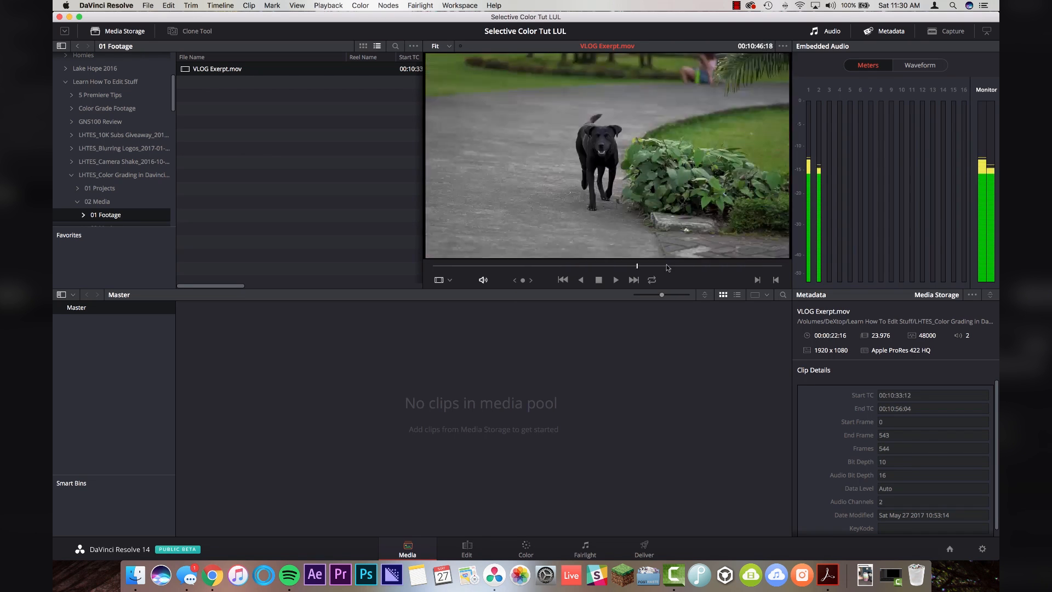
click(462, 265)
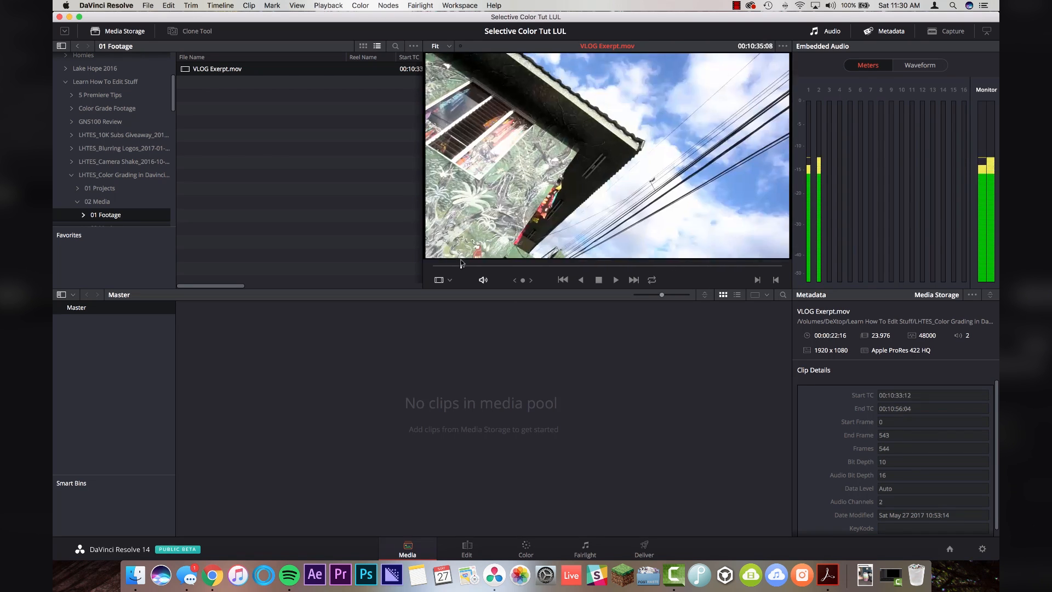
Run automatic scene cut detection on VLOG Exerpt.mov and add the cuts to the media pool, changing the project frame rate to match.
right_click(203, 72)
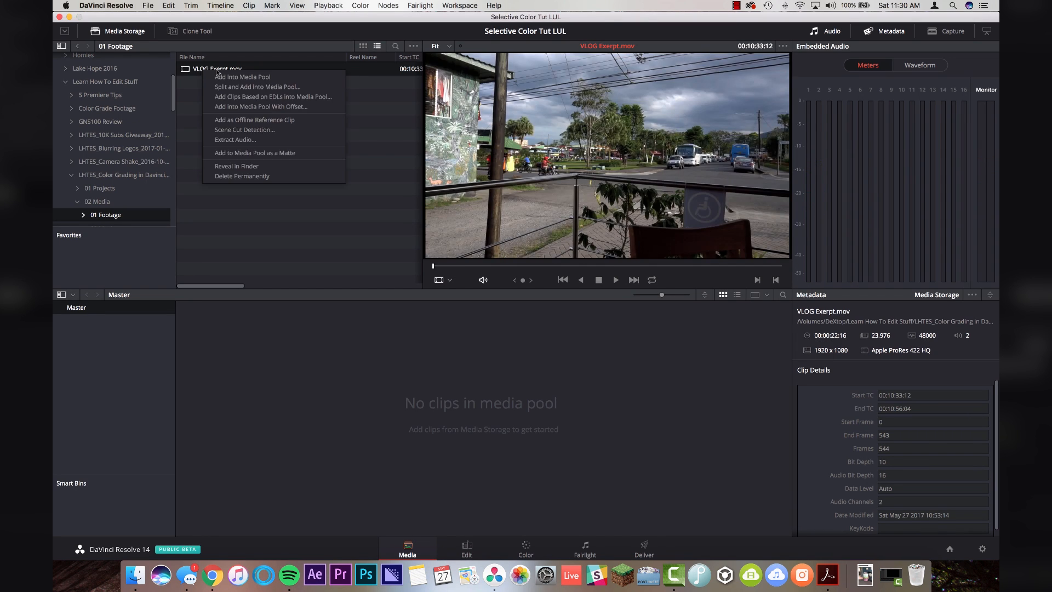
click(260, 130)
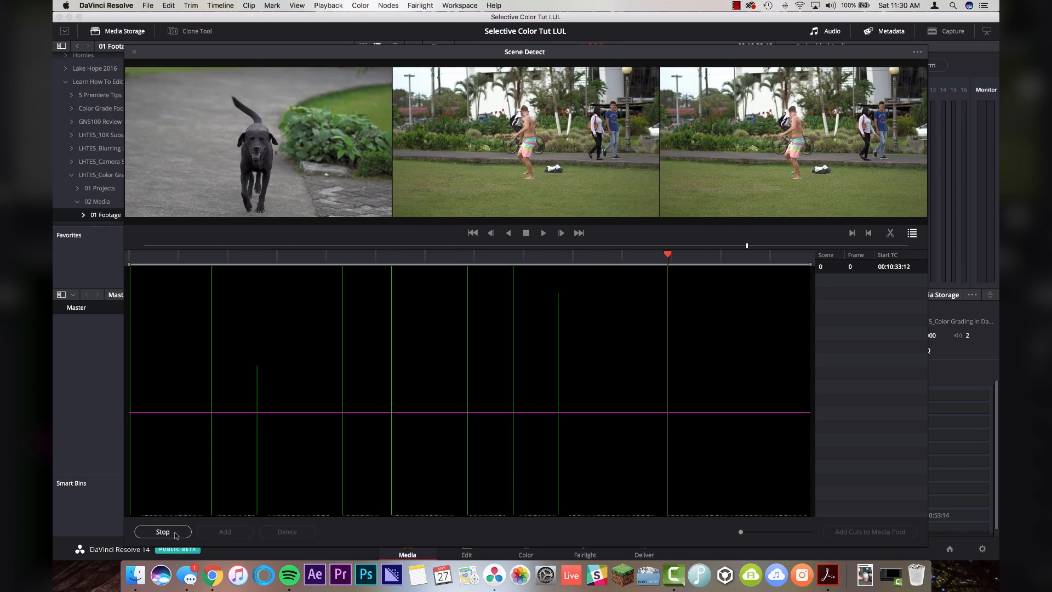
click(174, 532)
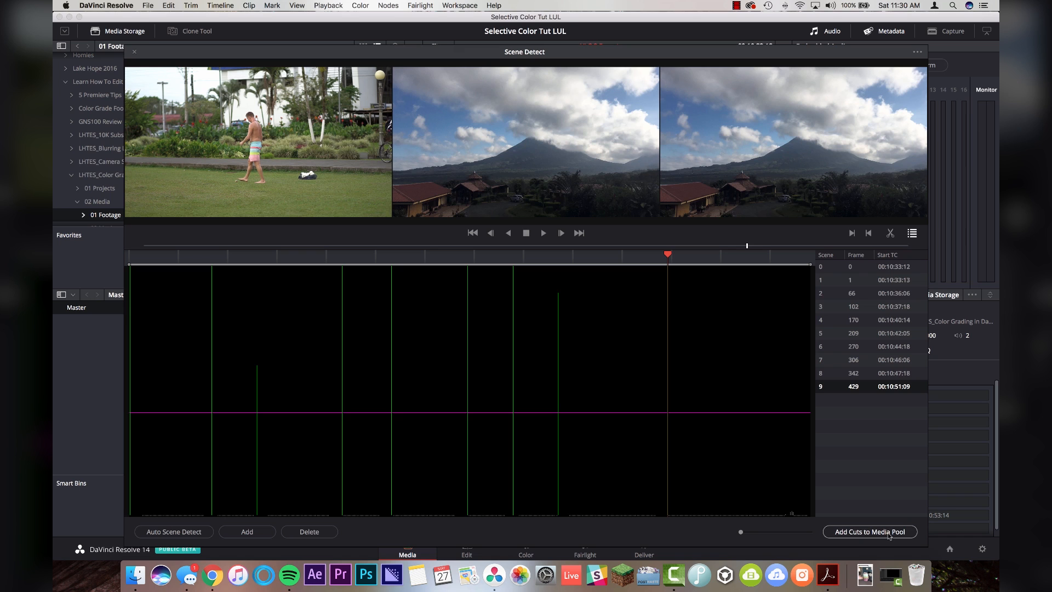
click(871, 532)
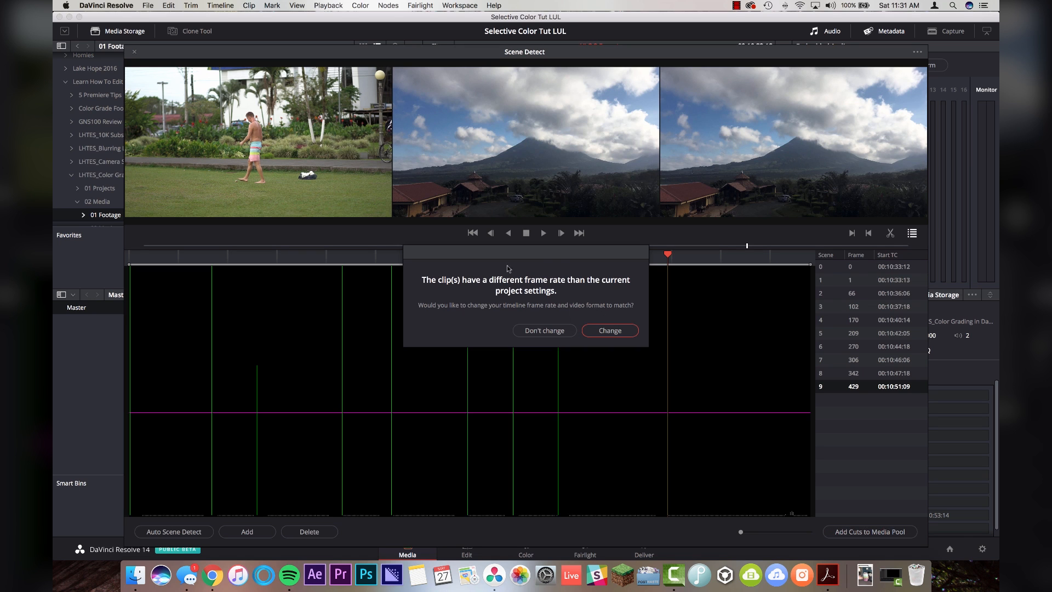
click(612, 332)
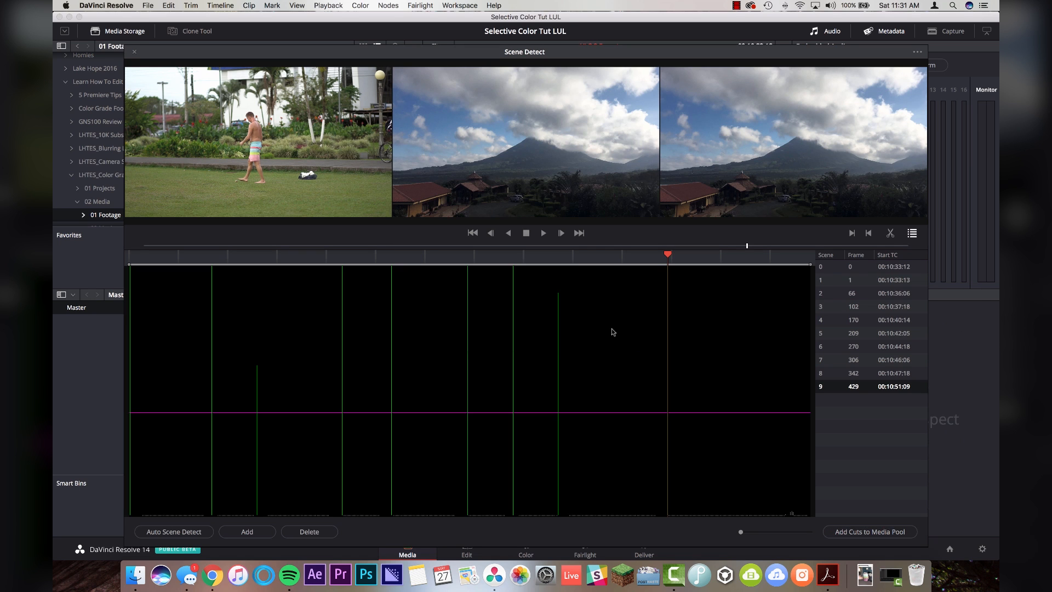
click(135, 53)
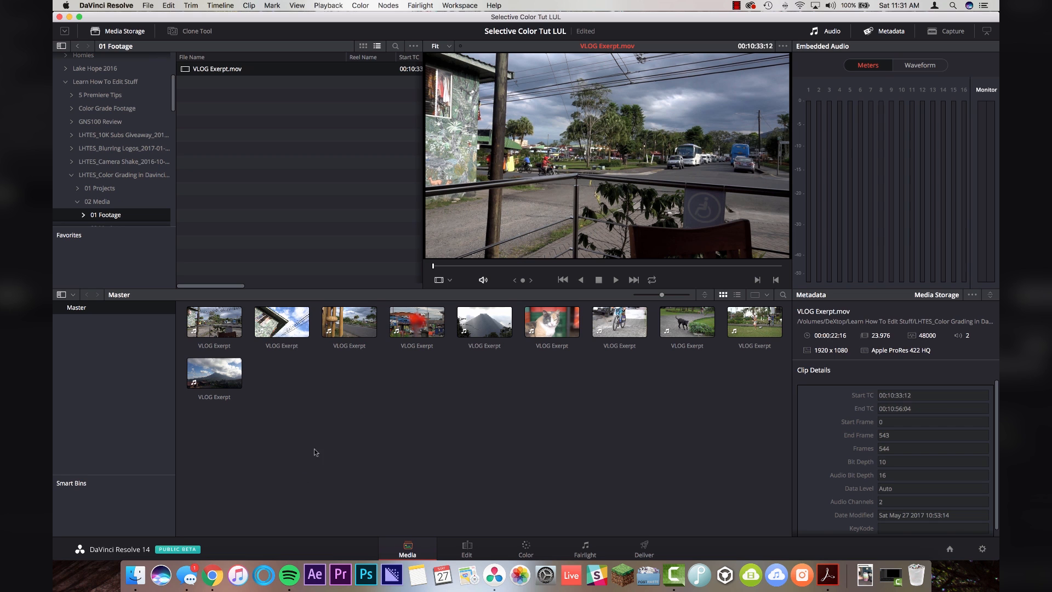
Create a new timeline named "Coasta Rica 1" from all the VLOG Exerpt clips in the media pool.
drag(187, 437, 763, 307)
right_click(336, 322)
mouse_move(336, 319)
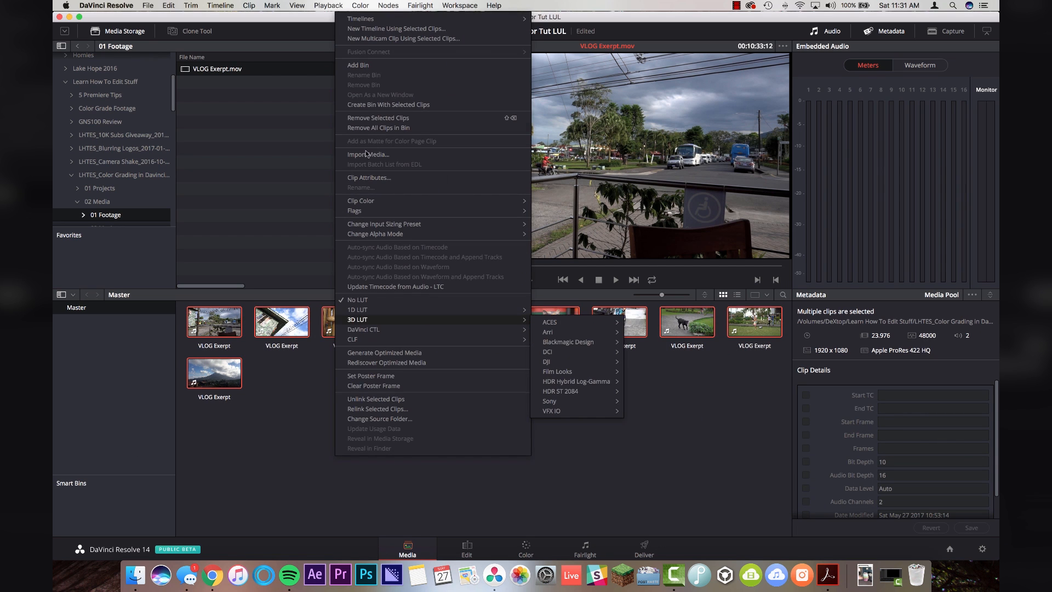
click(408, 31)
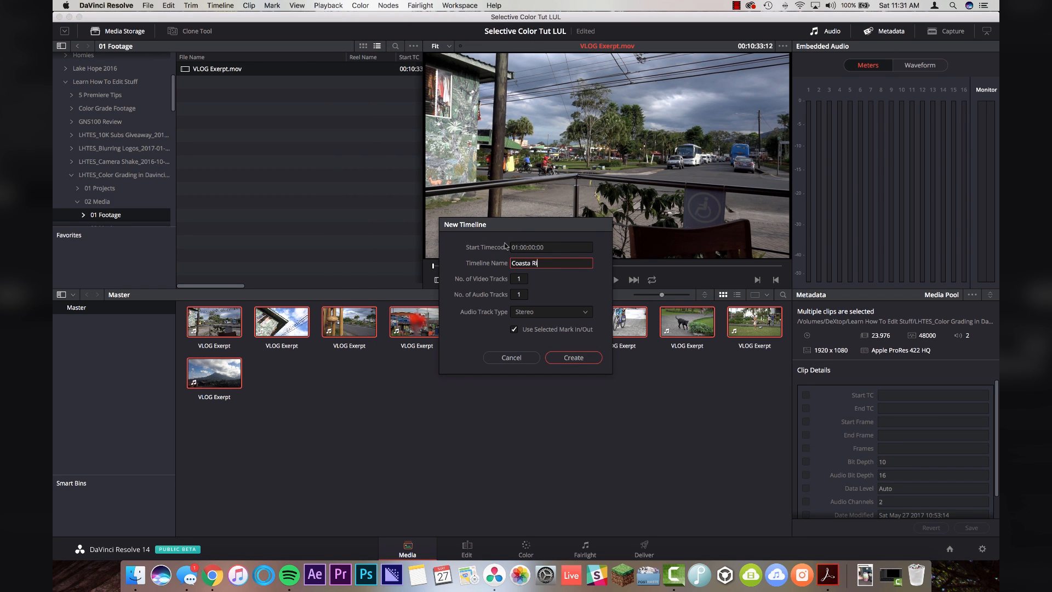
text(Coasta Rica)
click(573, 357)
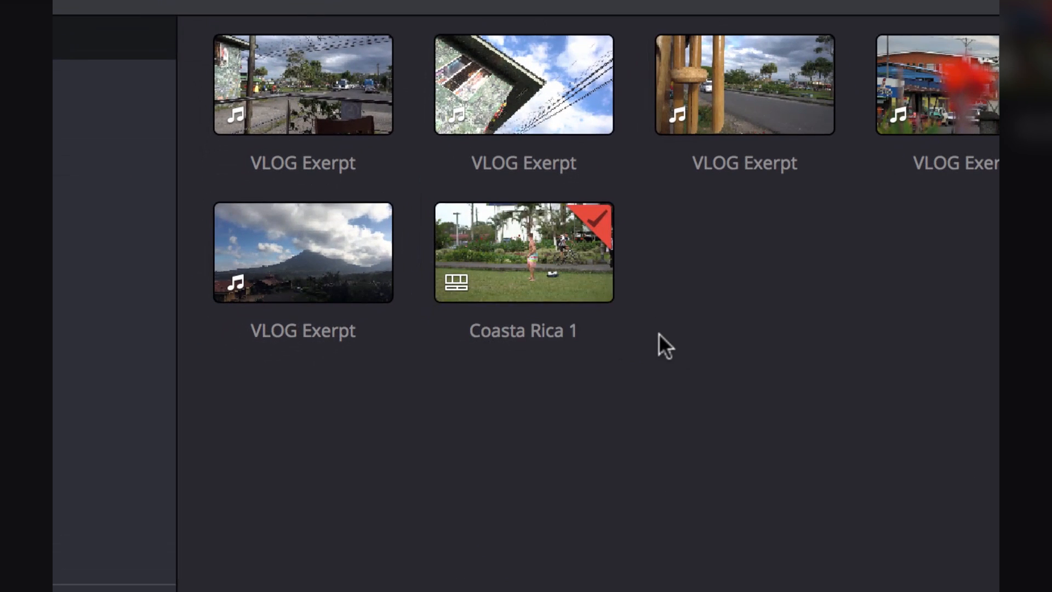
Open the Coasta Rica 1 timeline on the Edit page and review its clips up to the black dog shot at 01:00:12:18.
click(507, 248)
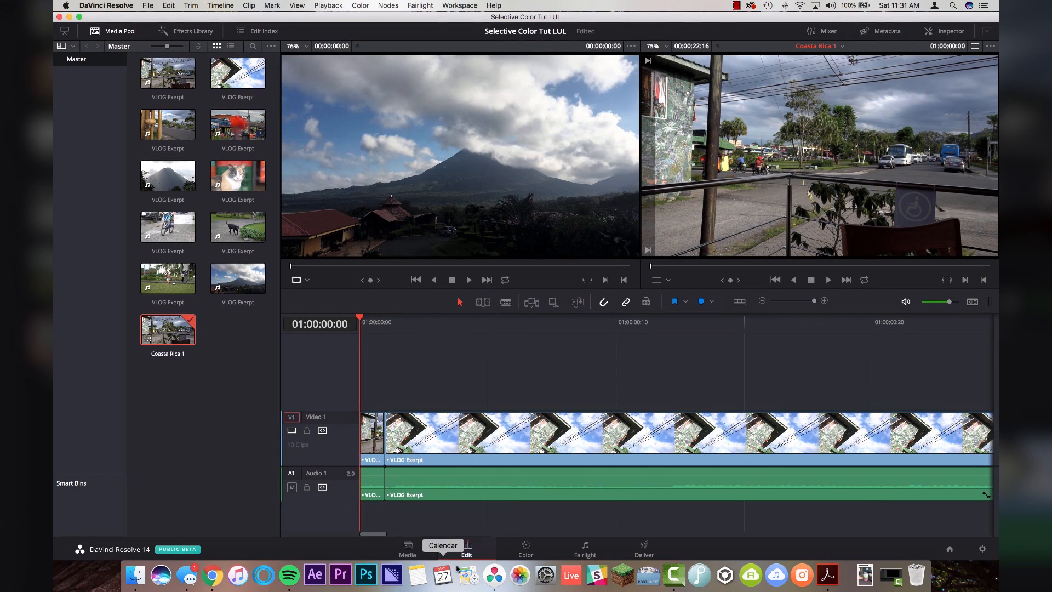
mouse_move(814, 301)
mouse_down()
mouse_move(786, 302)
mouse_move(803, 300)
mouse_up()
drag(438, 327, 682, 328)
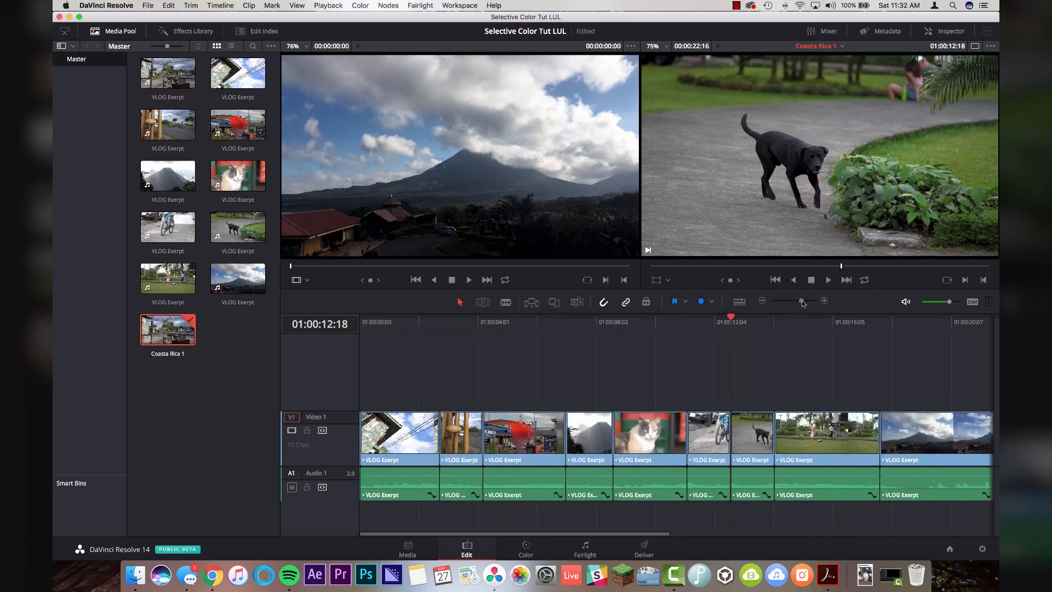
drag(810, 301, 801, 303)
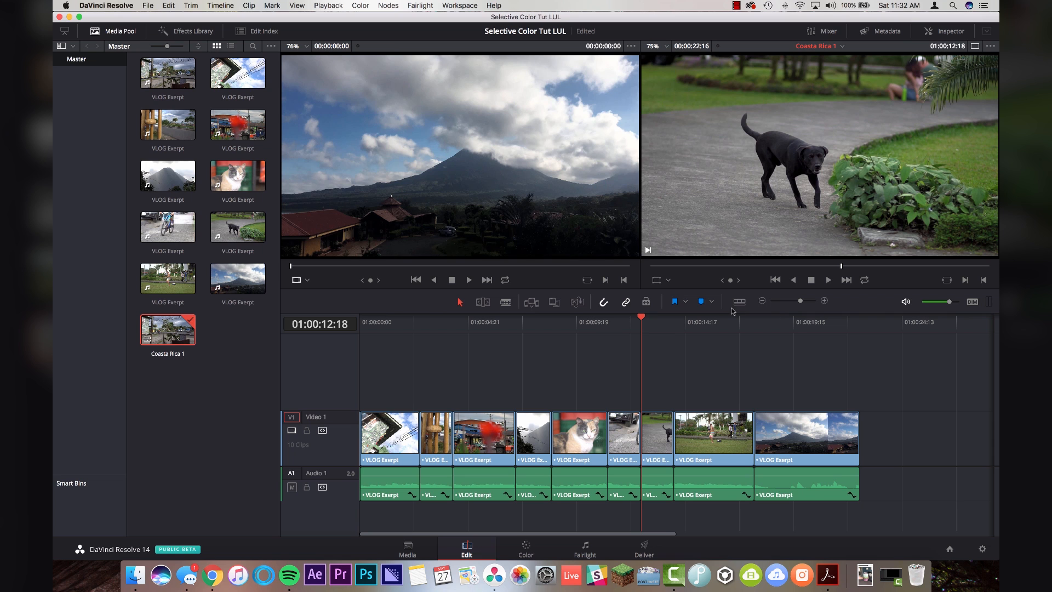
On the Color page, add a second serial node to the cat clip and label it "H/M/L".
click(528, 548)
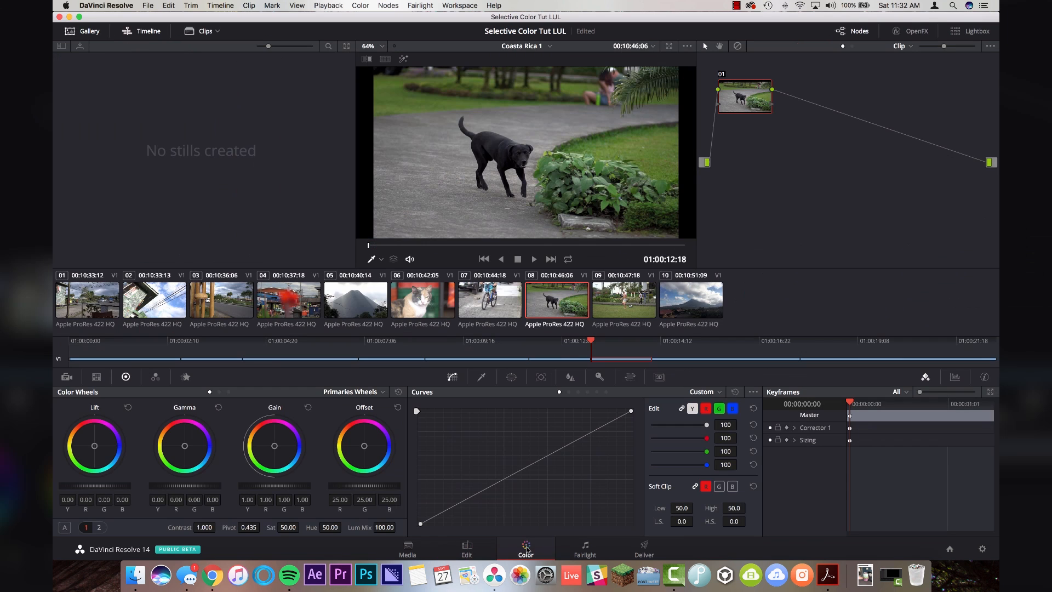
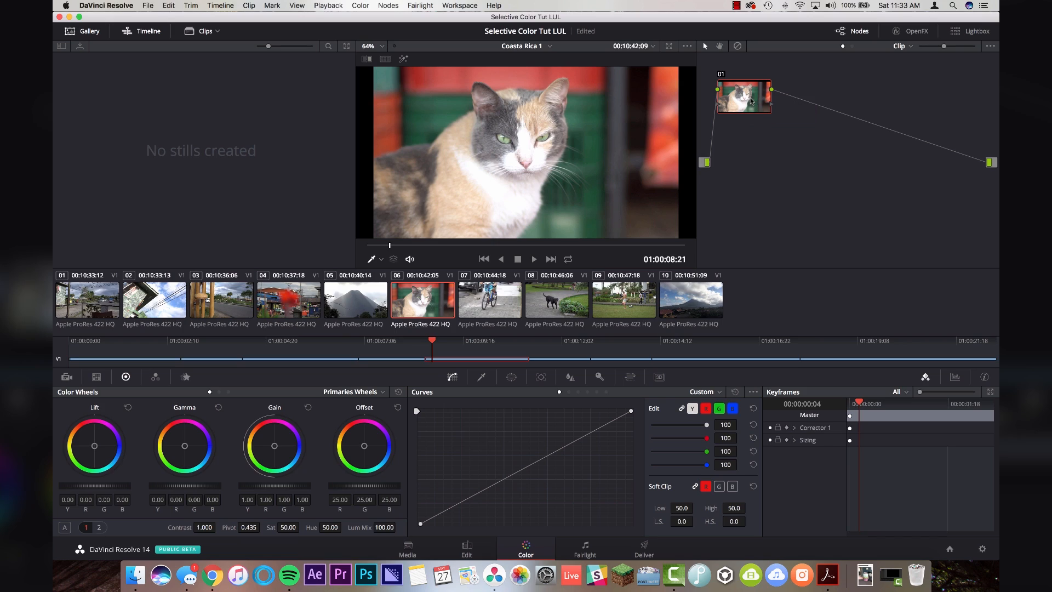
key(alt+s)
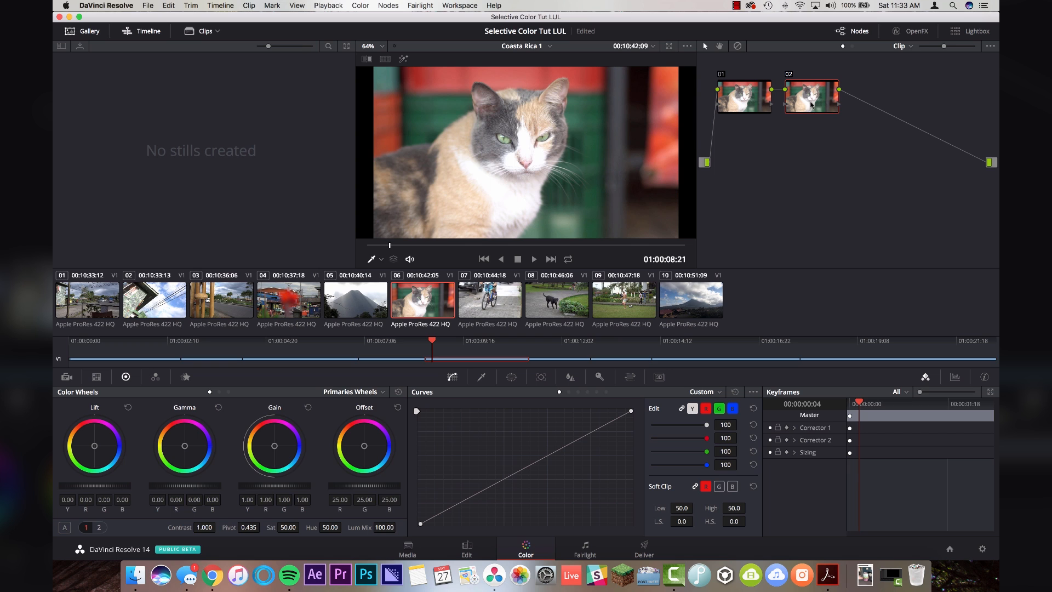
right_click(807, 94)
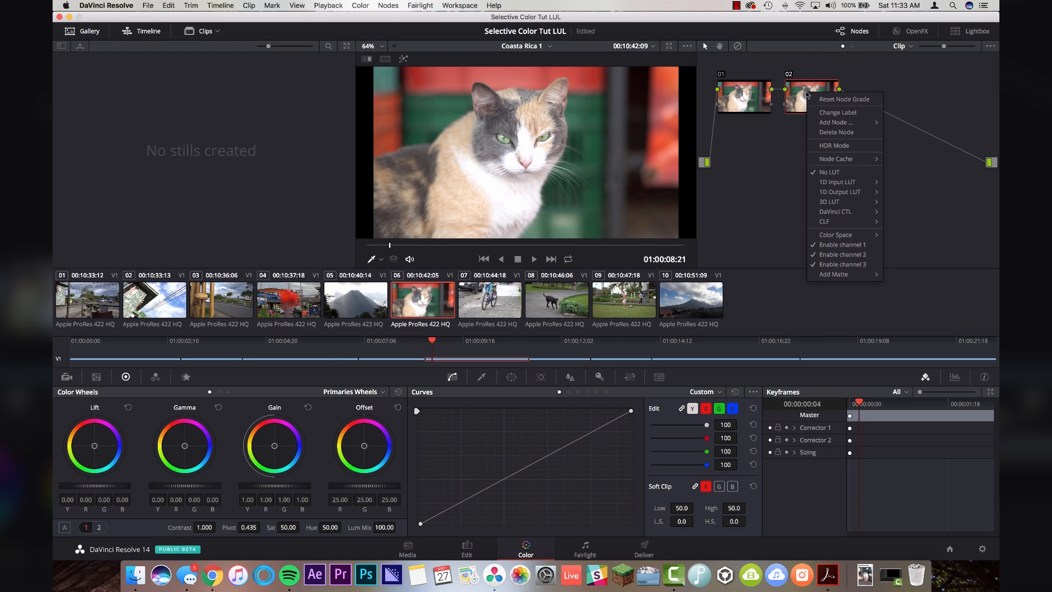
click(847, 113)
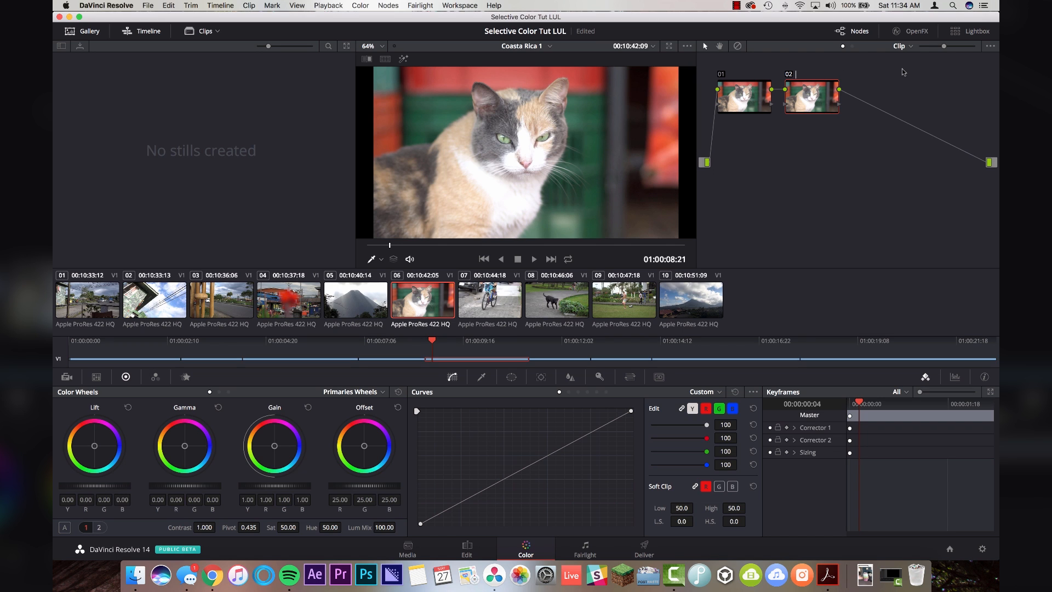
text(H/M/L)
key(Return)
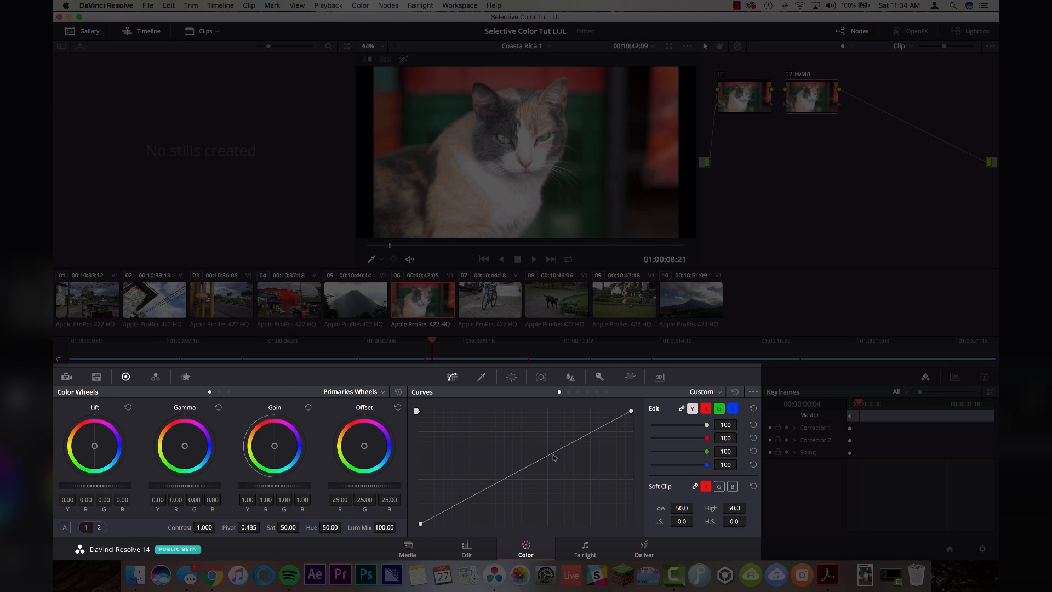
Try adjusting the H/M/L node's custom curve with midtone and highlight control points, and remove the points again.
mouse_move(561, 449)
mouse_down()
mouse_move(601, 498)
mouse_move(488, 418)
mouse_move(554, 451)
mouse_move(589, 495)
mouse_move(538, 420)
mouse_move(591, 470)
mouse_move(585, 481)
mouse_move(575, 422)
mouse_move(554, 439)
mouse_move(570, 458)
mouse_up()
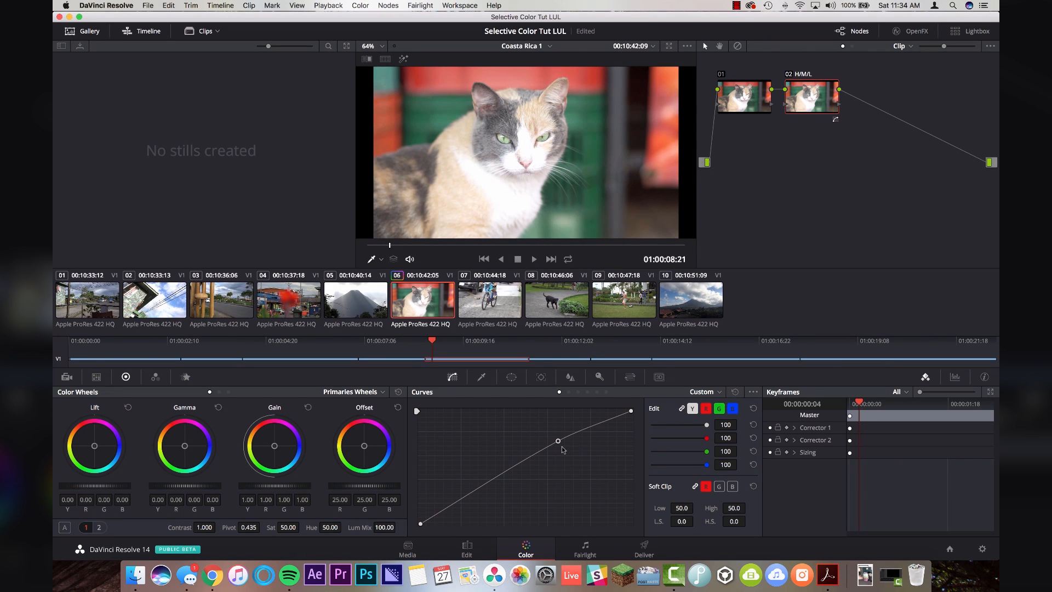
right_click(558, 442)
click(584, 443)
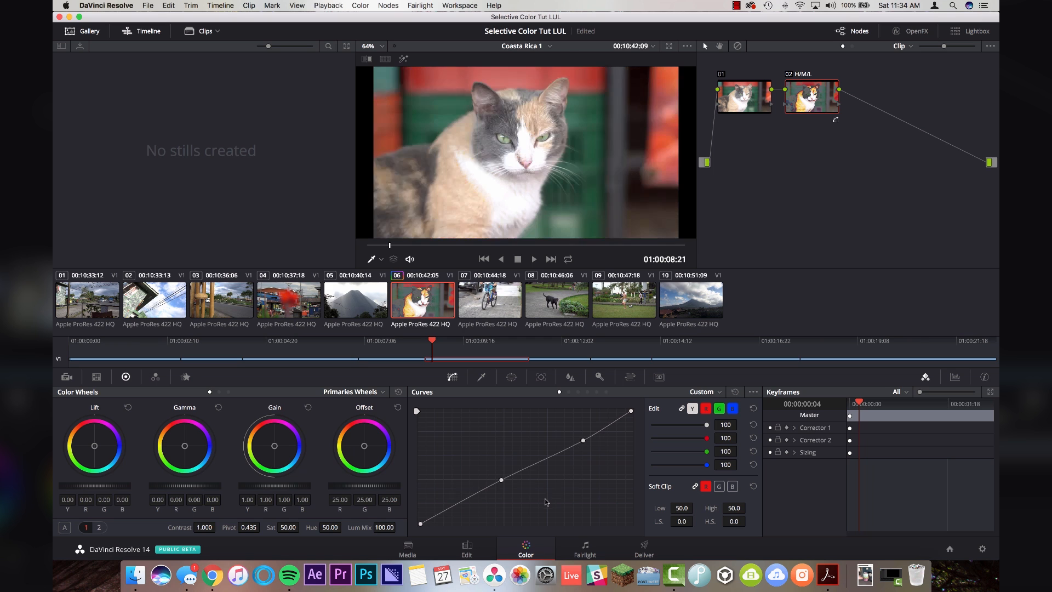
right_click(501, 480)
right_click(584, 441)
Isolate the red channel of the custom curve and try a control point in its highlights, removing it again.
click(706, 409)
mouse_move(575, 441)
mouse_down()
mouse_move(556, 421)
mouse_move(590, 460)
mouse_move(574, 440)
mouse_up()
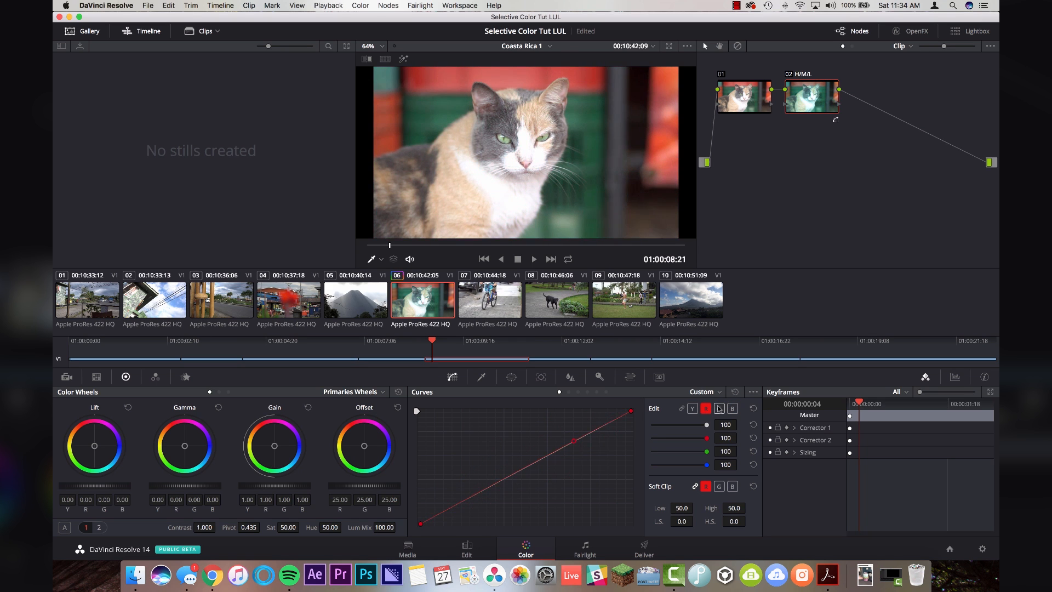
right_click(575, 442)
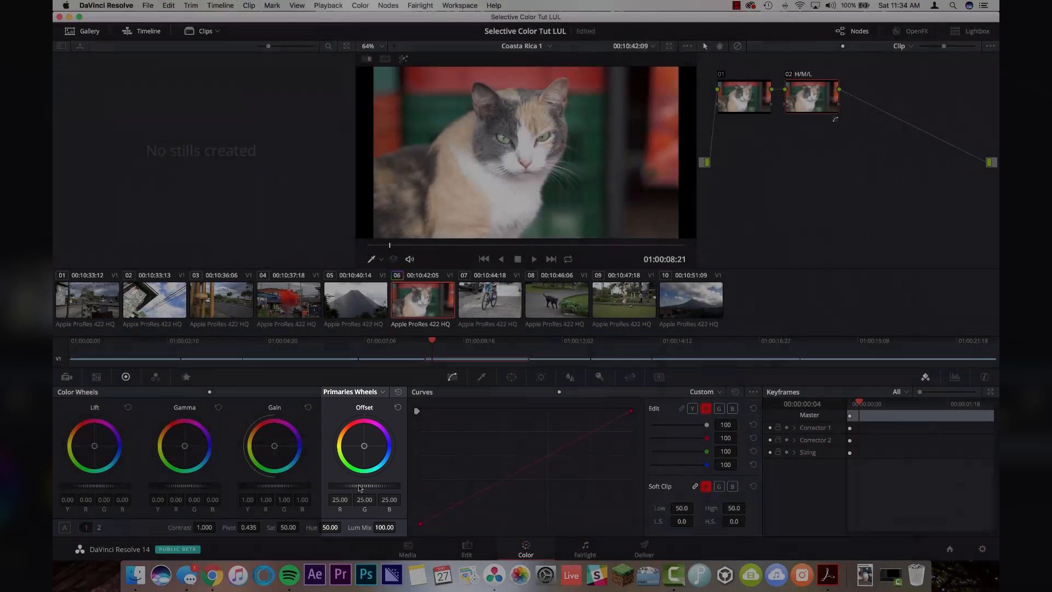
Try shifting the H/M/L node's Offset level and colour balance, resetting each to its default.
drag(359, 485, 384, 486)
double_click(350, 486)
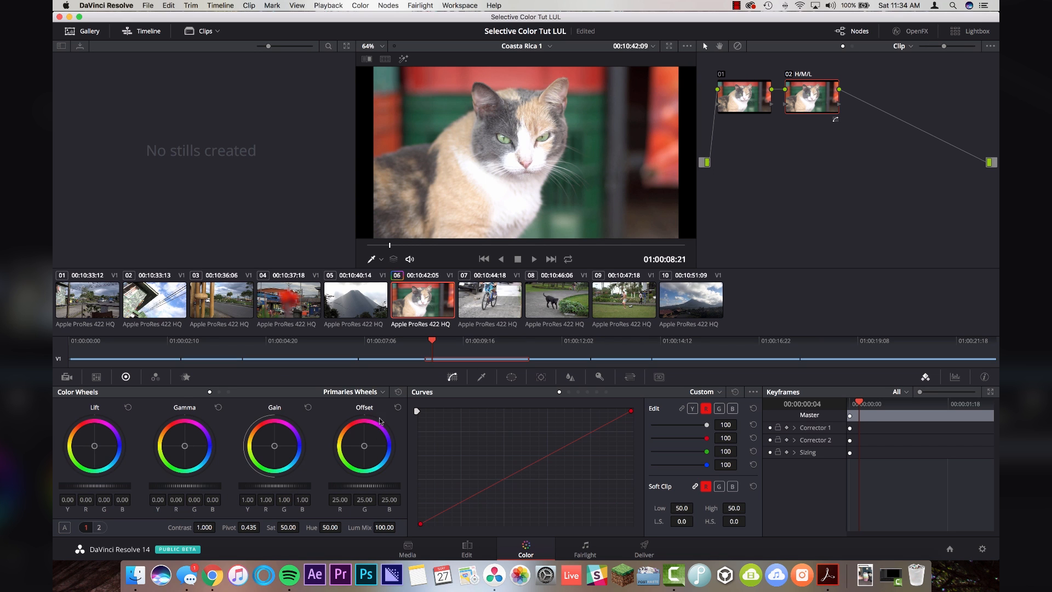
mouse_move(364, 447)
mouse_down()
mouse_move(348, 439)
mouse_move(364, 443)
mouse_up()
double_click(364, 443)
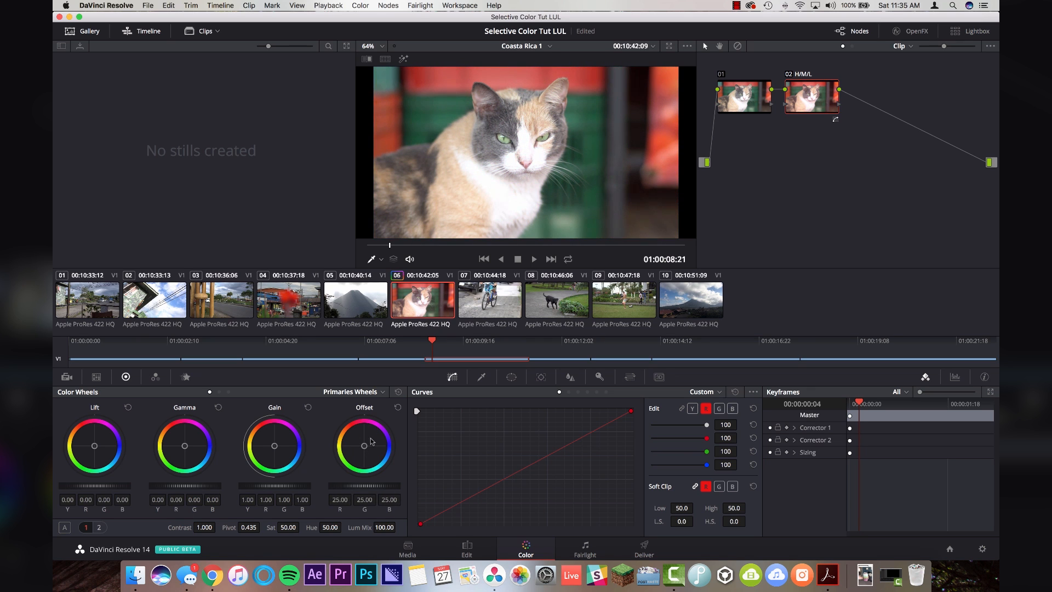
Try shifting the colour balance of the H/M/L node's Gain, Lift and Gamma wheels, returning each to neutral.
drag(274, 445, 274, 445)
double_click(273, 444)
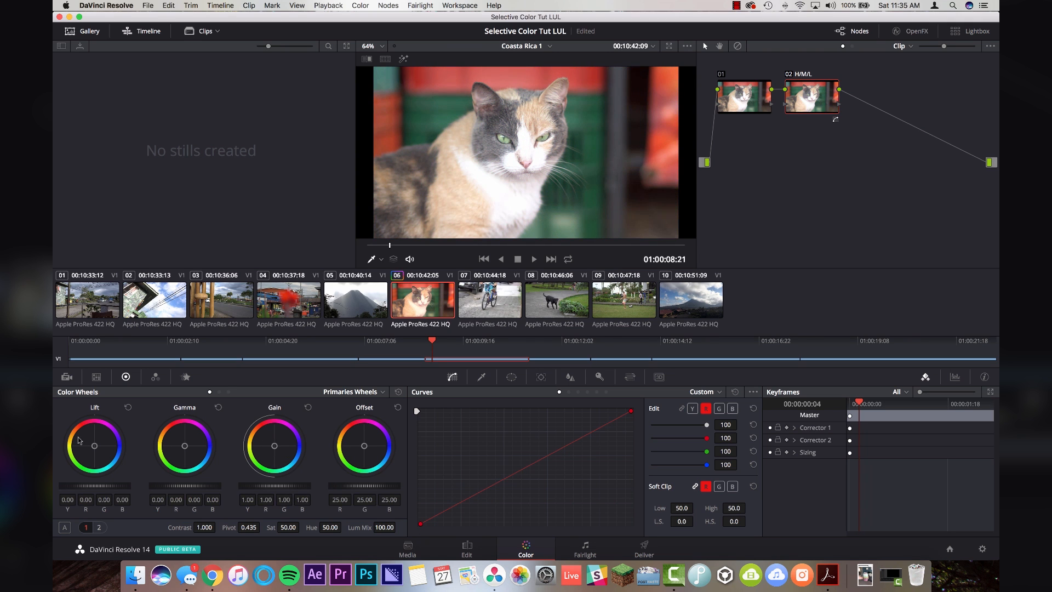
mouse_move(94, 446)
mouse_down()
mouse_move(69, 435)
mouse_move(94, 446)
mouse_up()
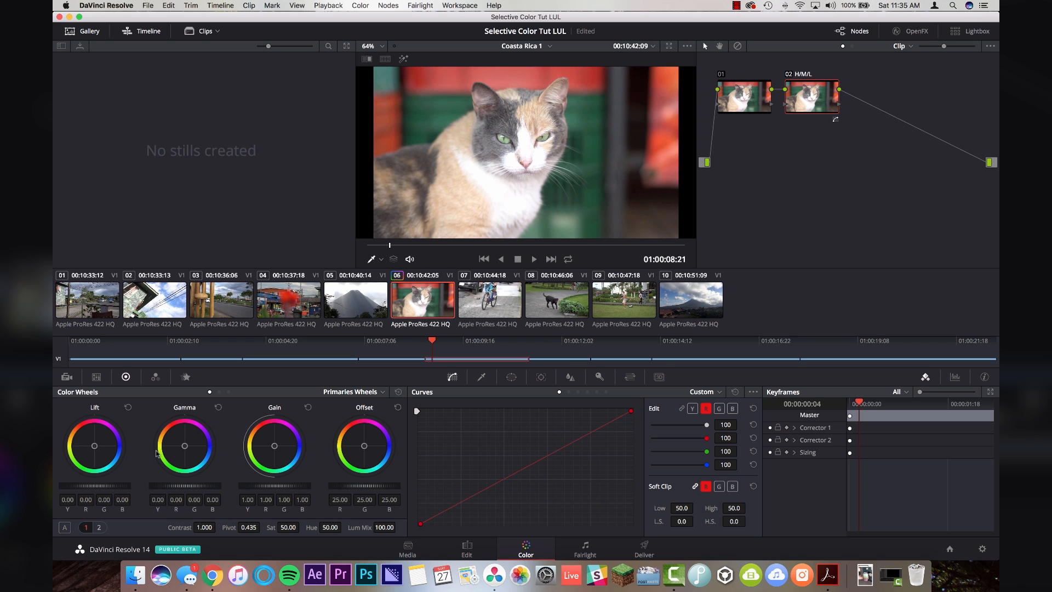
drag(184, 446, 193, 437)
double_click(193, 437)
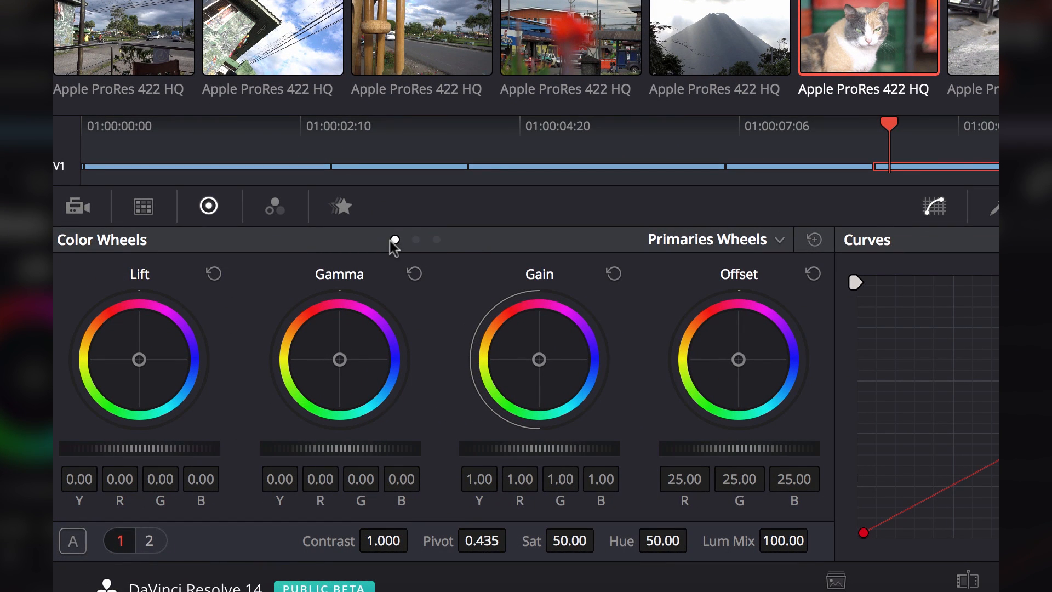
Show the grading controls as Primaries Bars, try lowering the green and luminance Lift, and reset Lift.
click(416, 240)
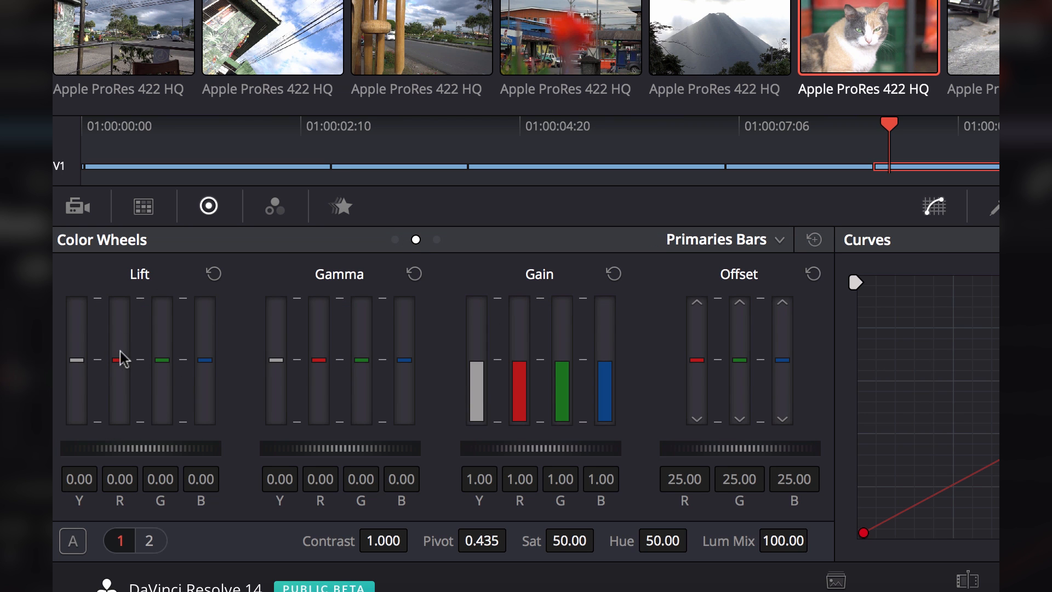
drag(161, 360, 161, 376)
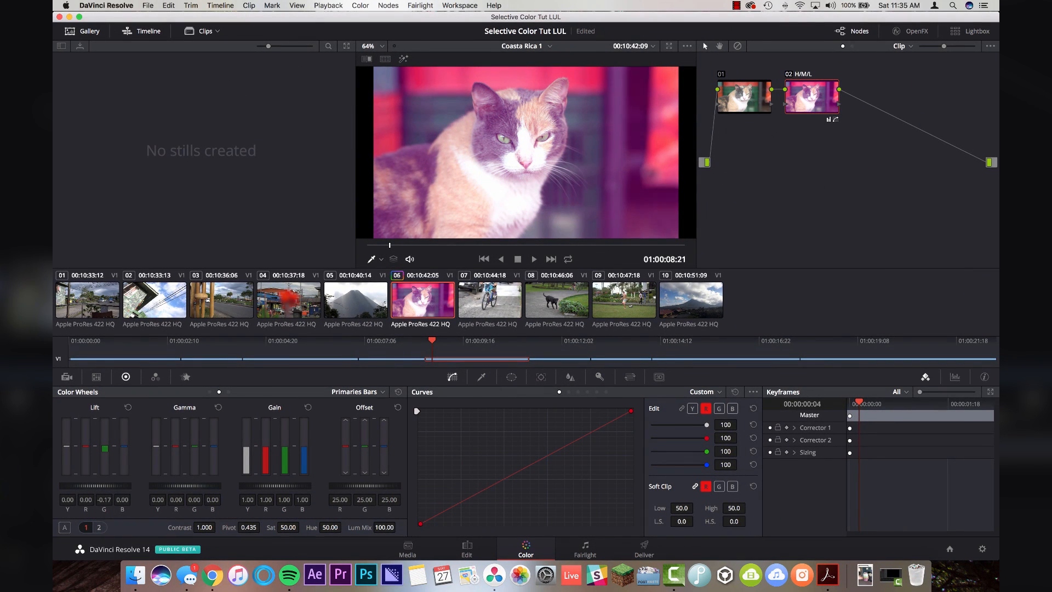
drag(67, 447, 66, 453)
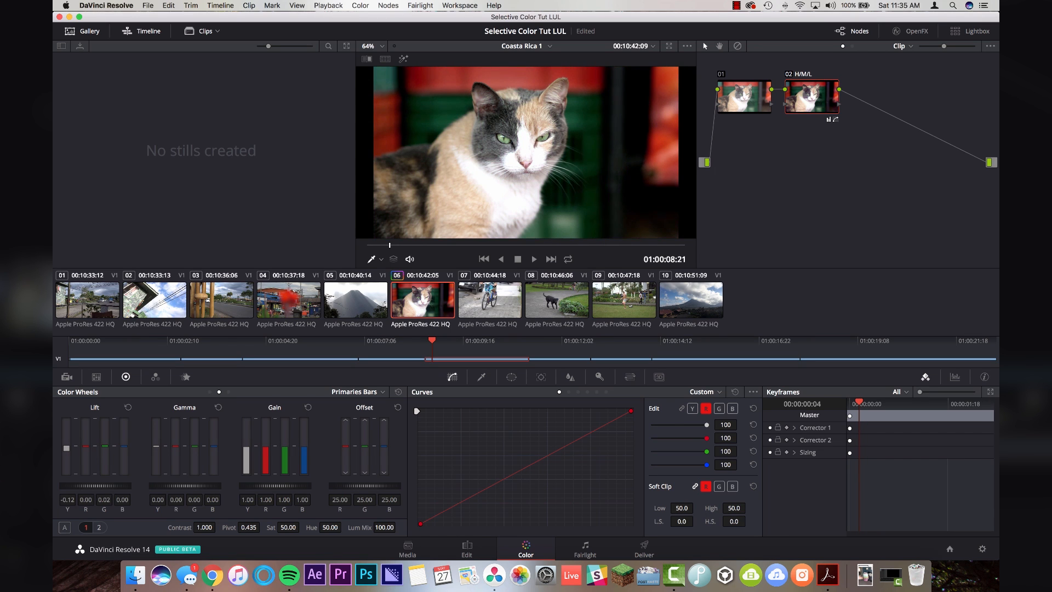
click(127, 407)
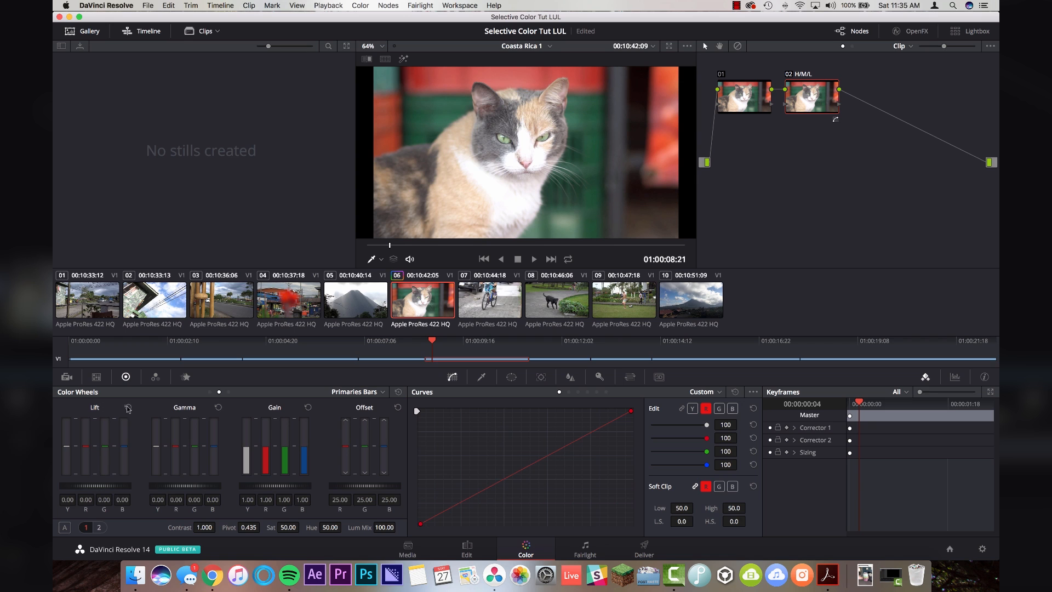
Compare the Log and Primaries Wheels modes, try lowering the overall Lift level, and reset it.
click(229, 392)
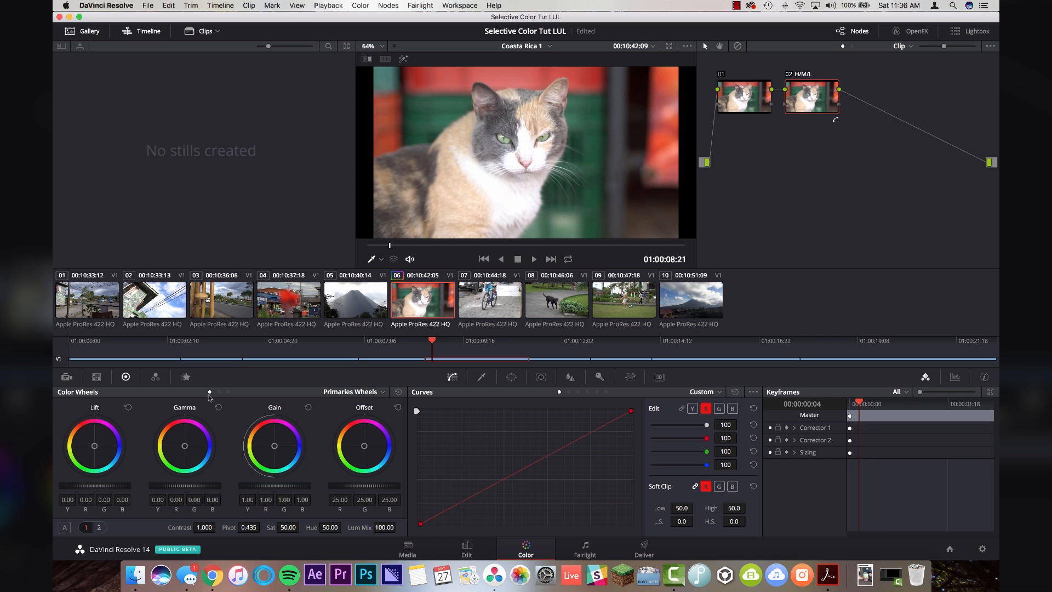
click(228, 393)
click(210, 392)
drag(117, 487, 91, 489)
click(127, 407)
In Log mode, try lowering the Shadow level in stages to -1.21, and reset Shadow.
click(228, 392)
drag(115, 489, 55, 484)
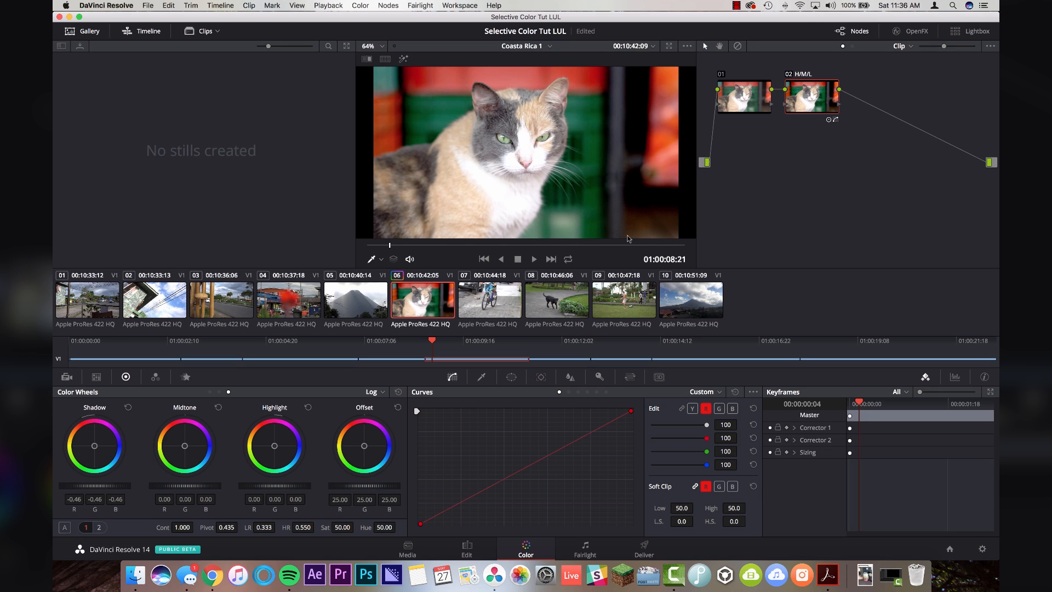
drag(105, 487, 82, 487)
drag(110, 487, 85, 487)
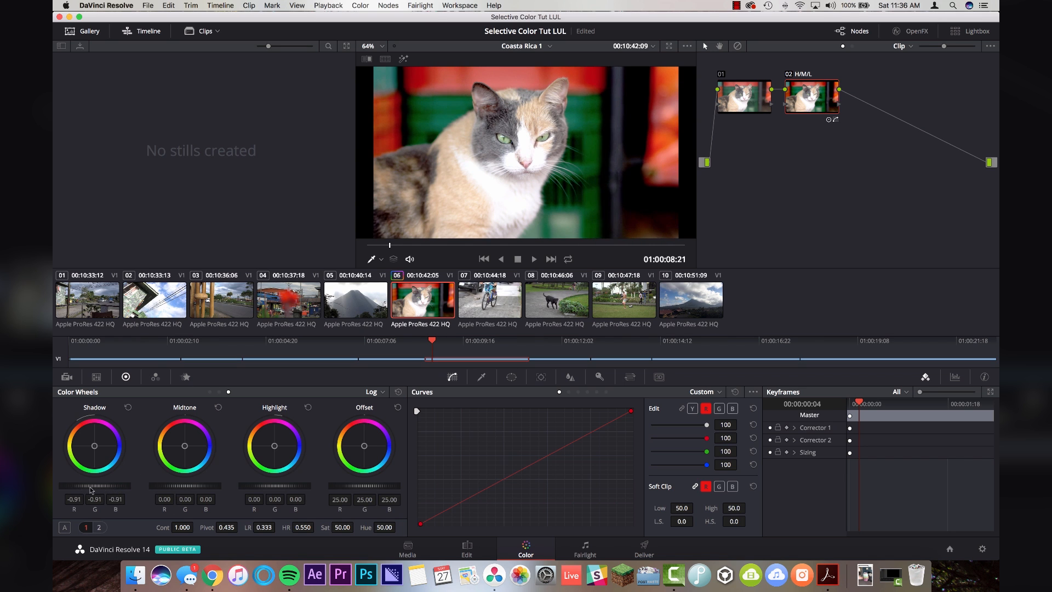
drag(97, 485, 77, 486)
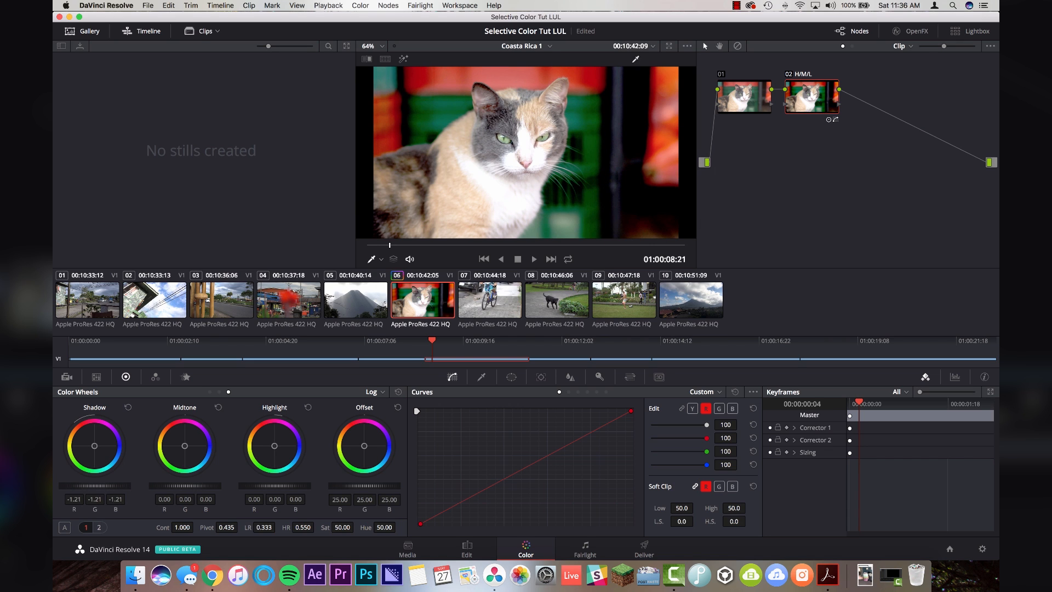
click(128, 409)
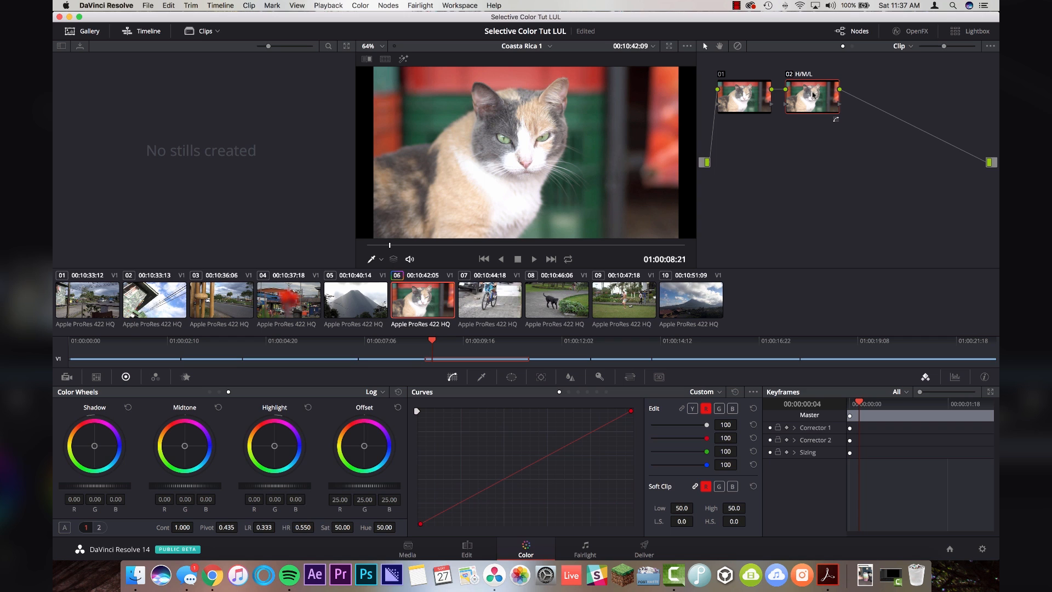
Darken the H/M/L node with Lift -0.04, Gamma -0.05 and Gain 0.96, plus Log Midtone -0.04 and Highlight -0.27.
click(210, 392)
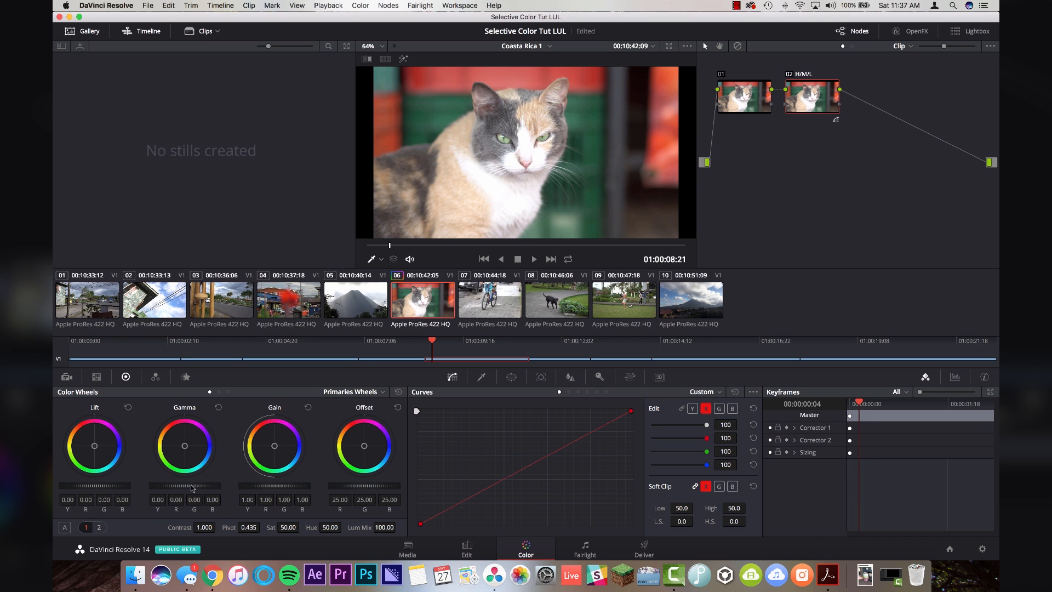
drag(192, 485, 181, 484)
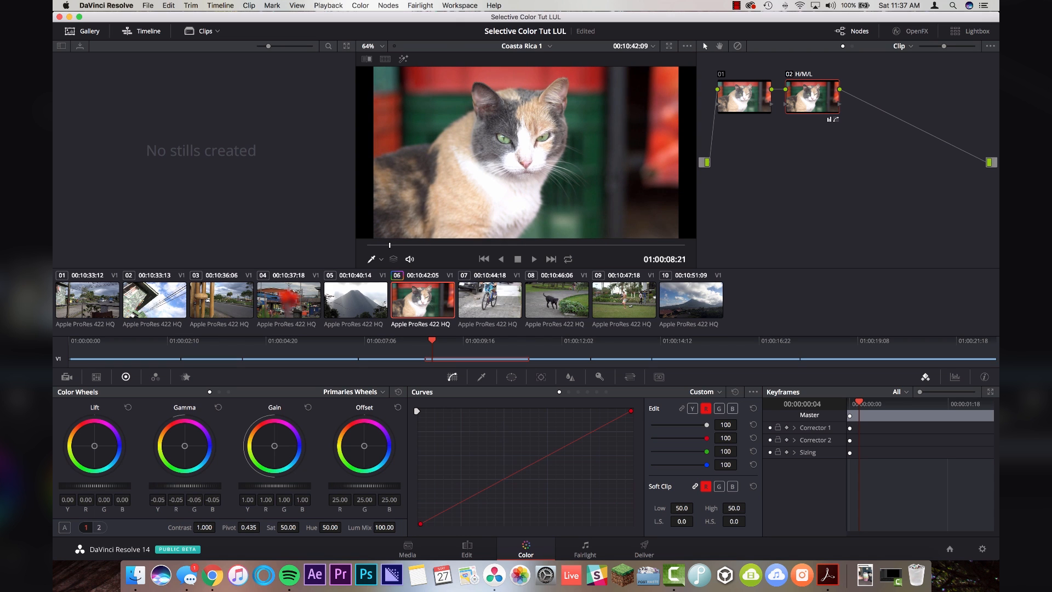
drag(96, 486, 91, 485)
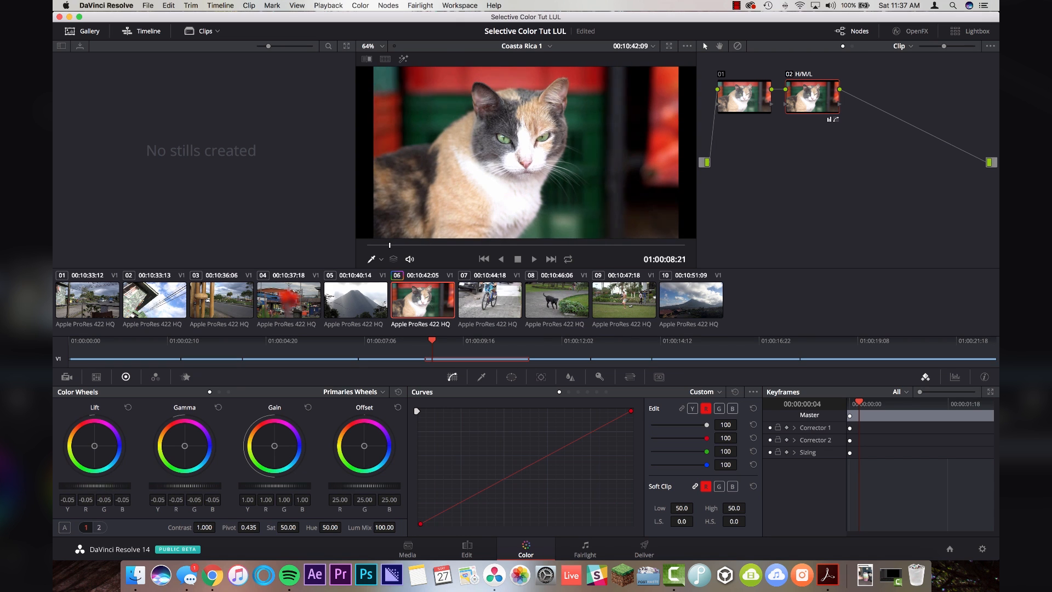
drag(285, 485, 274, 484)
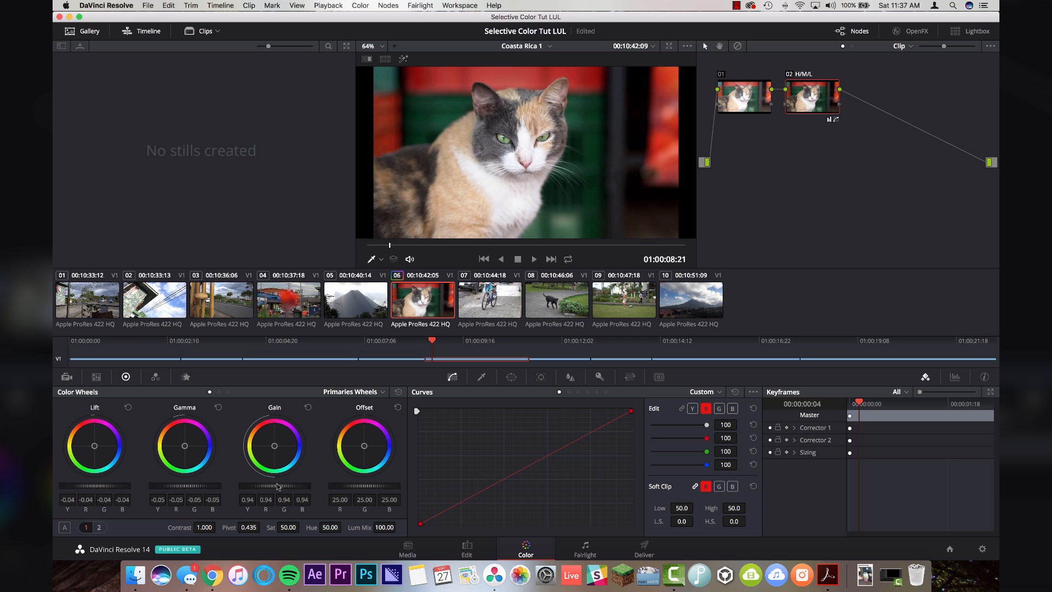
click(229, 392)
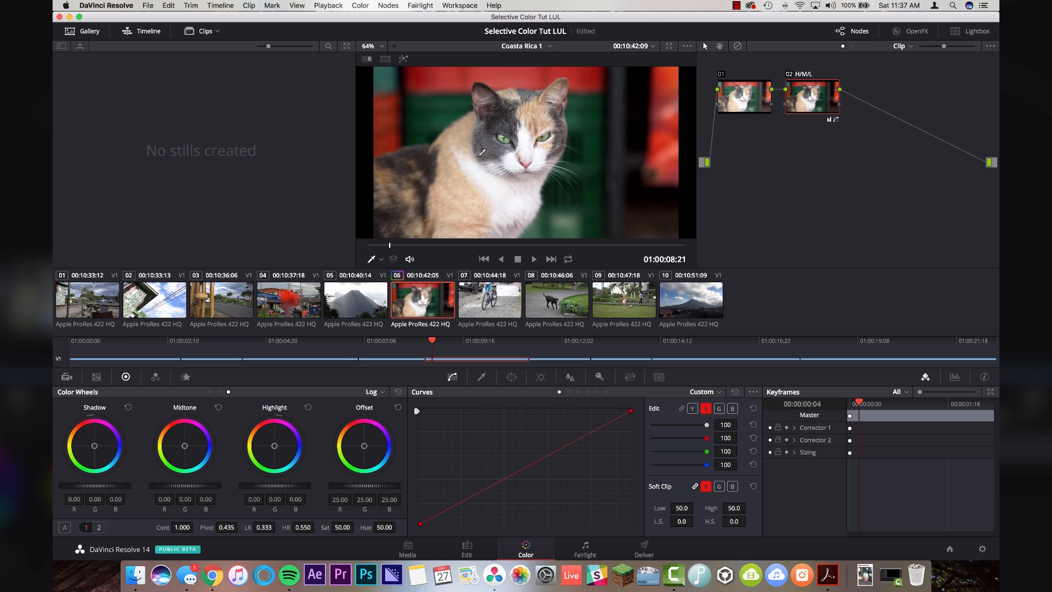
drag(275, 486, 252, 486)
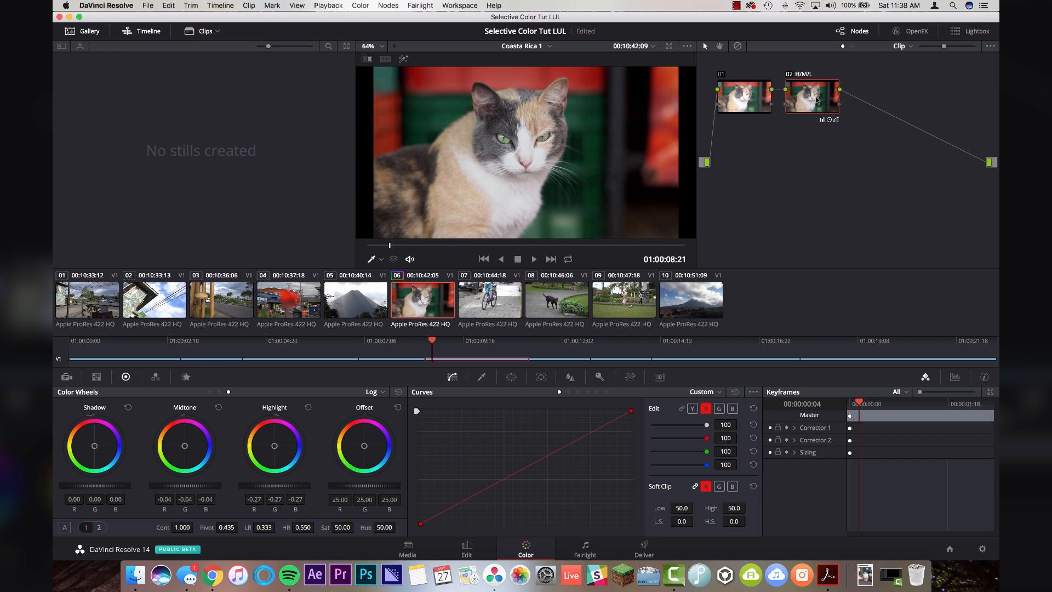
Bypass and restore all nodes several times to compare the graded cat clip with the original.
key(shift+d)
key(shift+d)
key(shift+d)
key(shift+d)
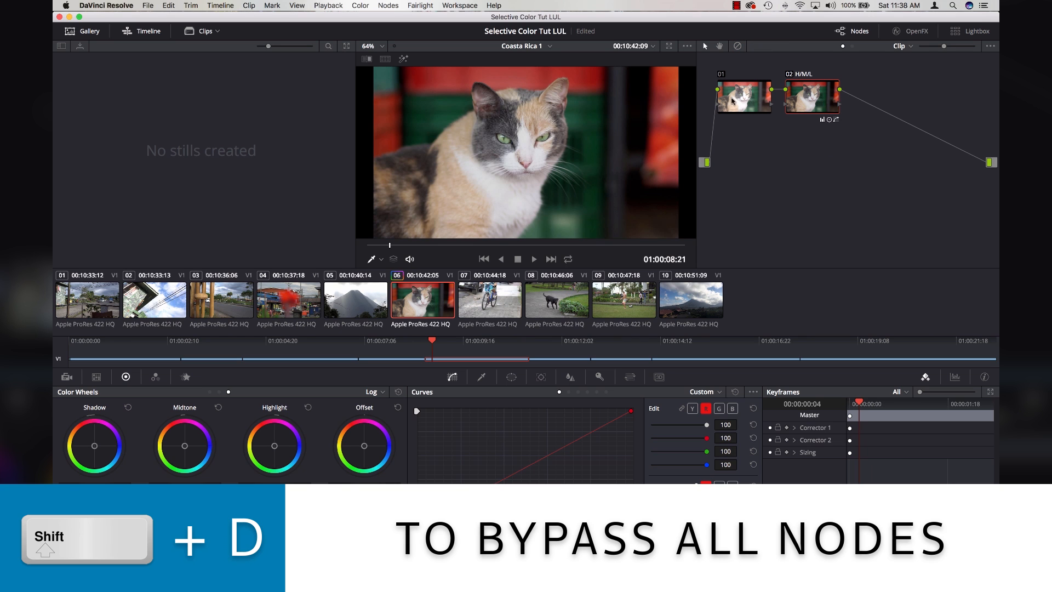
key(shift+d)
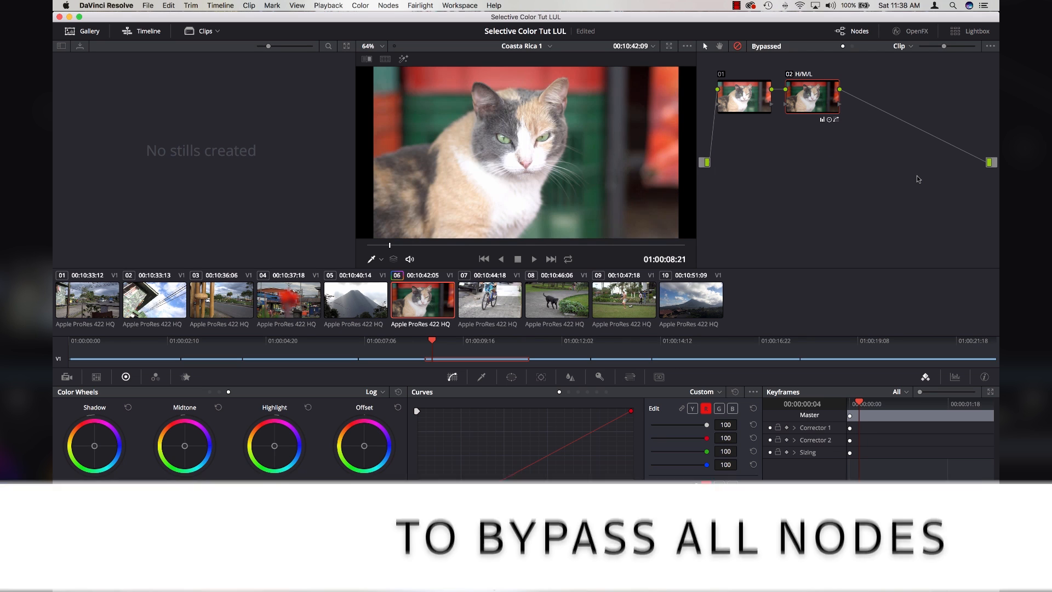
key(shift+d)
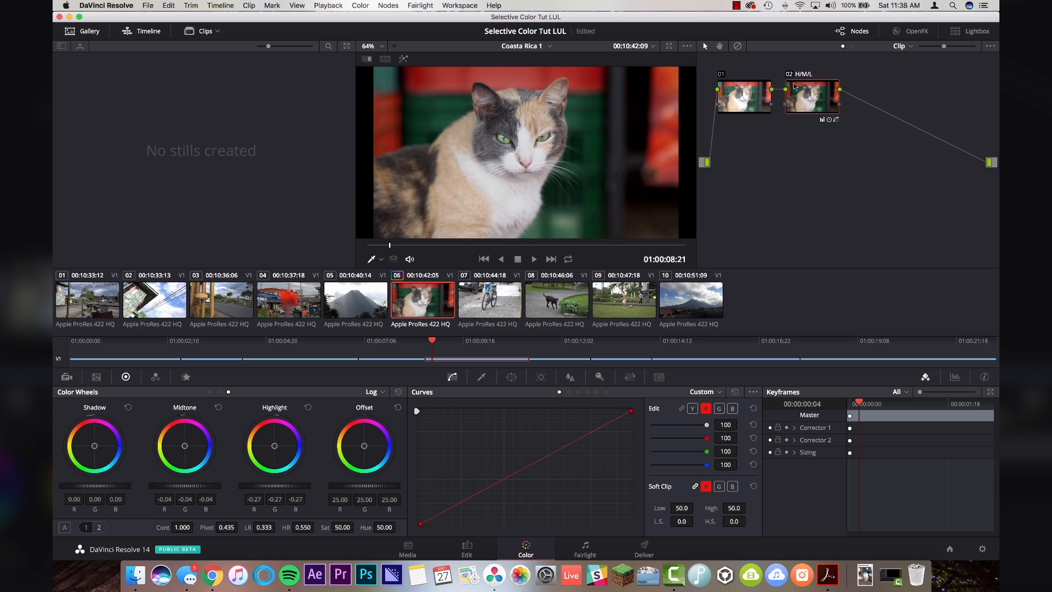
Disable and re-enable only the H/M/L node to examine its effect on the image.
key(super+d)
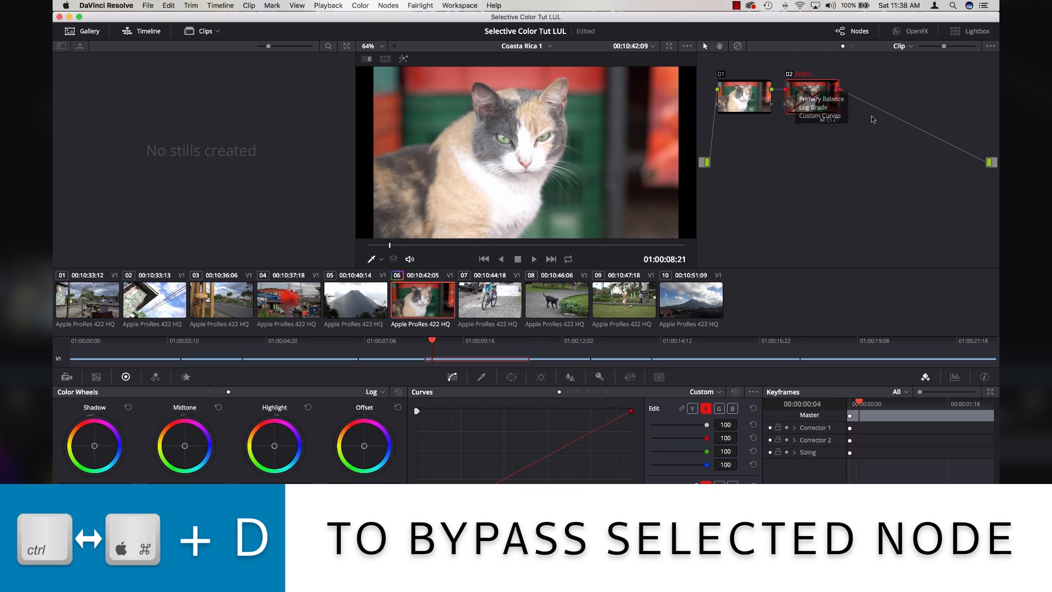
key(super+d)
key(super+d)
key(super+d)
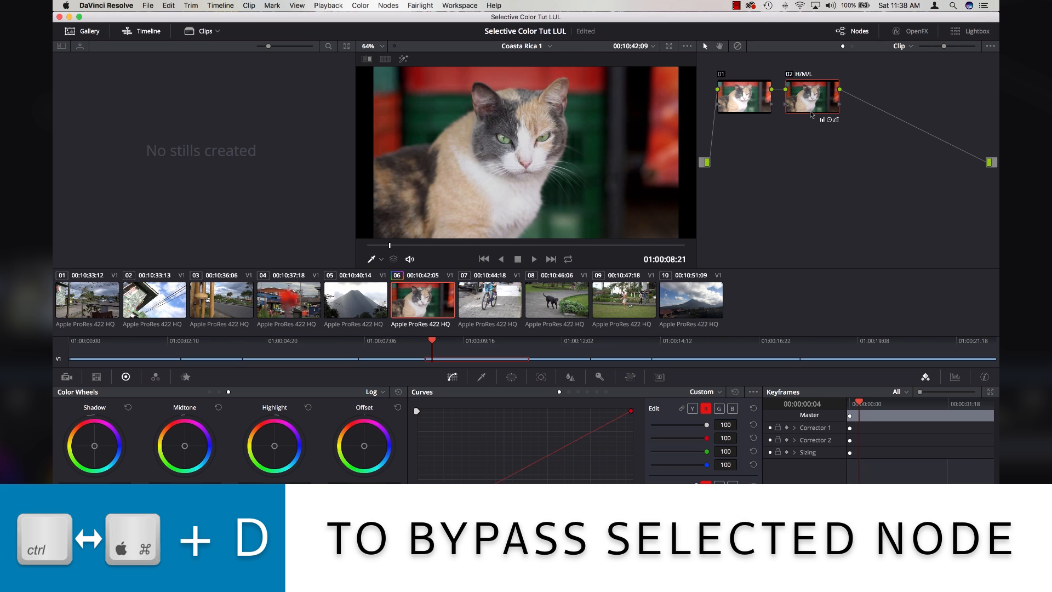
key(super+d)
key(super+d)
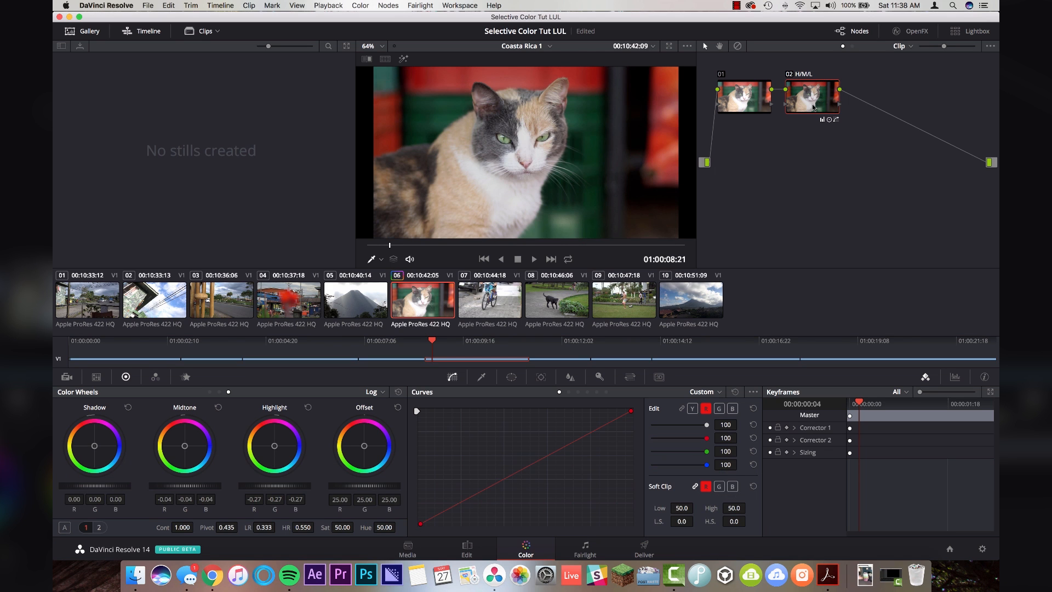
Bypass and restore the whole grade once more, and repeatedly toggle the H/M/L node for a before-and-after comparison.
key(shift+d)
key(shift+d)
key(super+d)
key(super+d)
key(super+d)
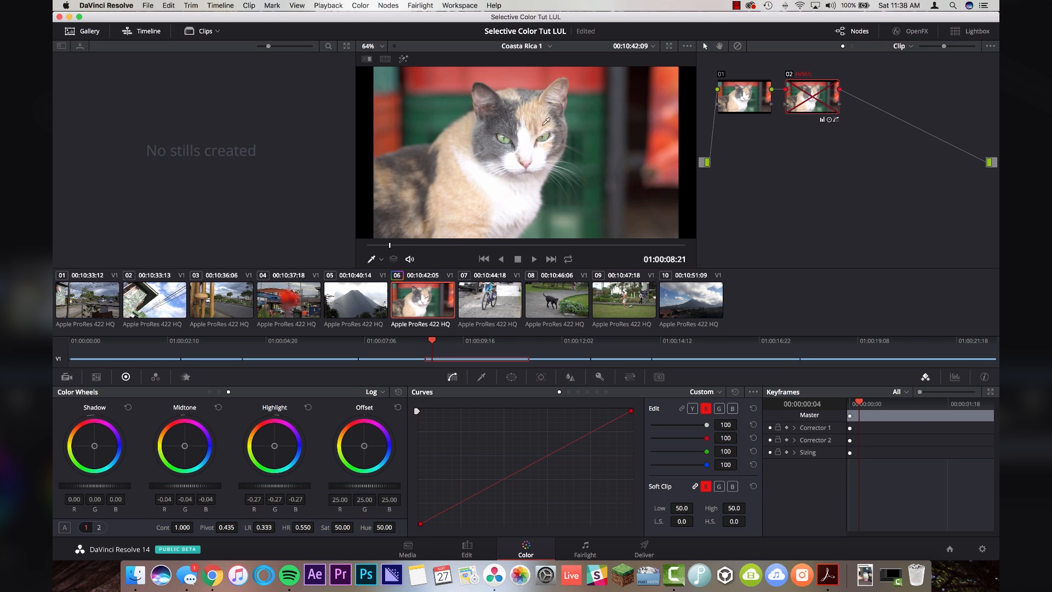
key(super+d)
key(super+d)
key(super+d)
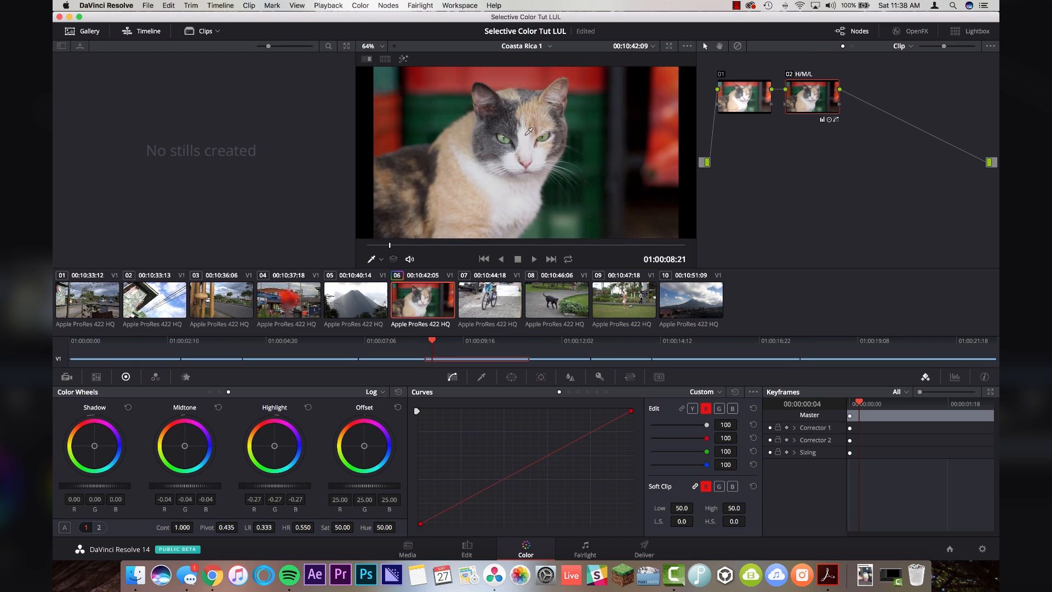
key(super+d)
key(super+d)
Add a third serial node after H/M/L and label it "Cont/Sat".
key(alt+s)
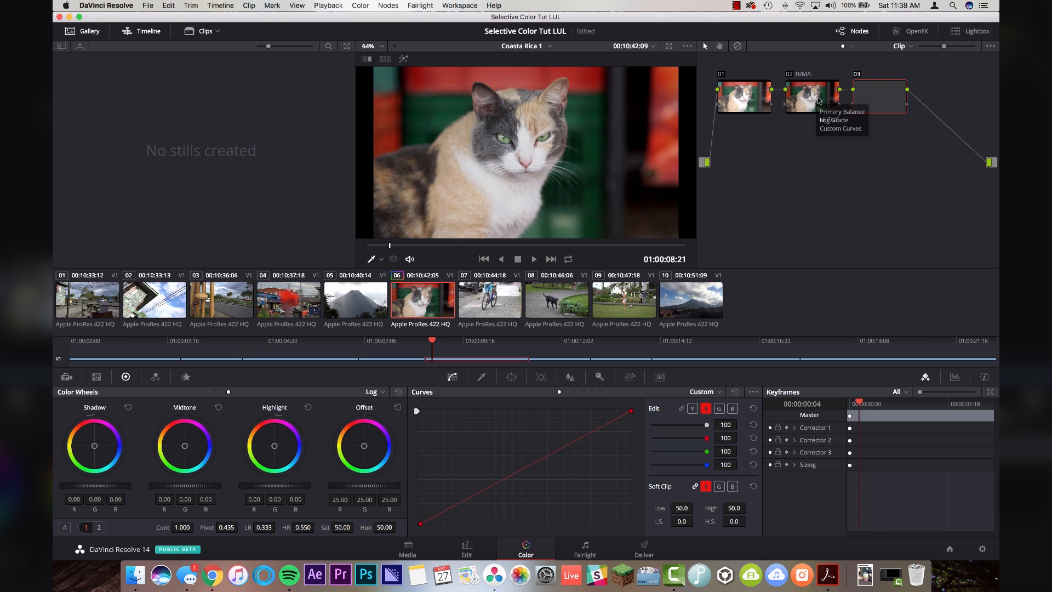
right_click(888, 102)
click(926, 129)
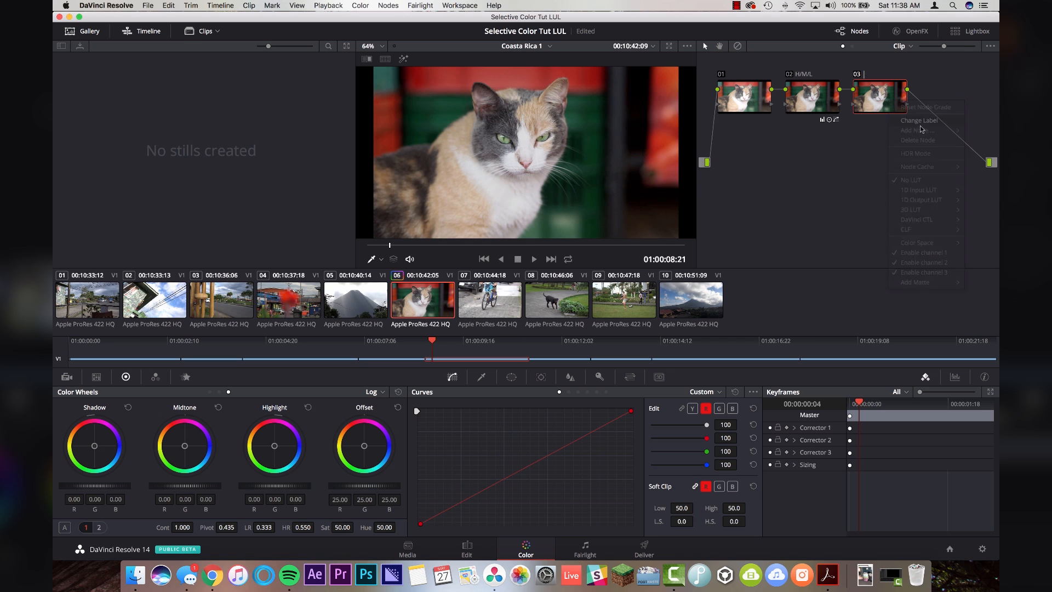
text(Cont/)
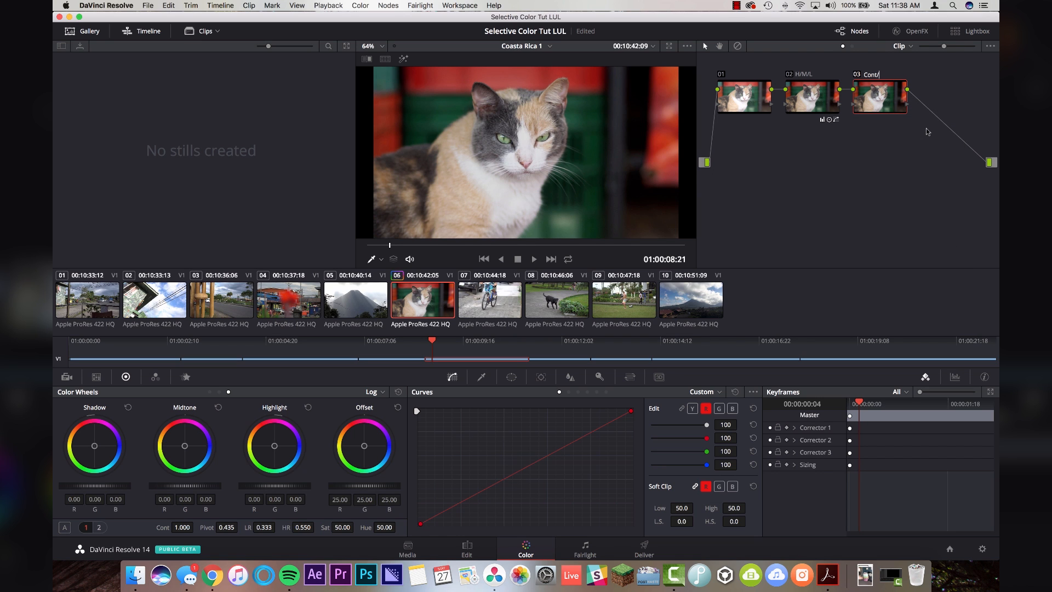
text(Sat)
key(Return)
Raise the Cont/Sat node's contrast to 1.138 and saturation to 73.00 with the Primaries Wheels.
click(210, 392)
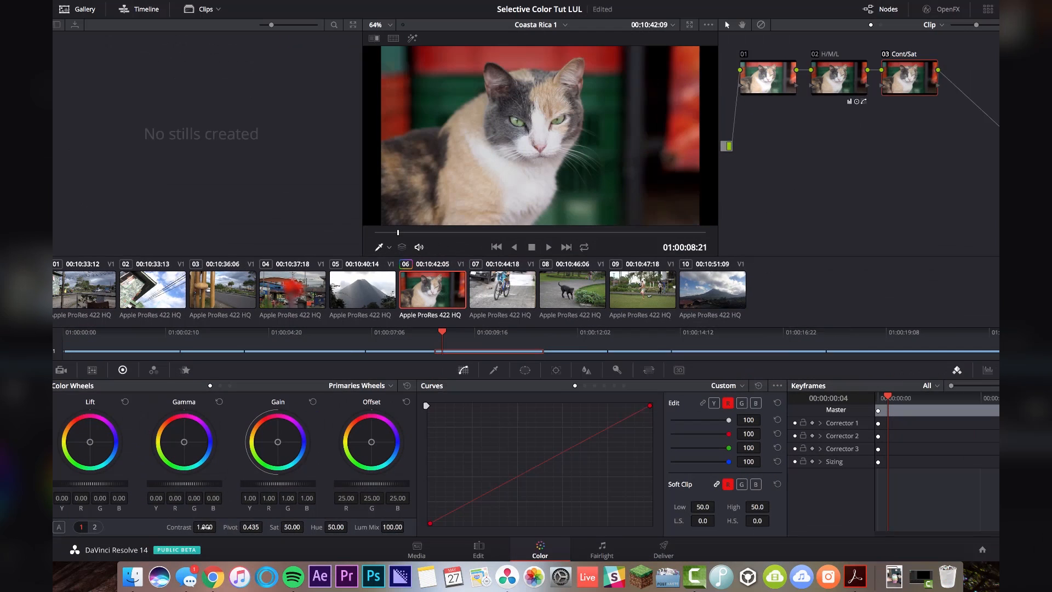
mouse_move(221, 523)
mouse_down()
mouse_move(238, 522)
mouse_move(228, 527)
mouse_up()
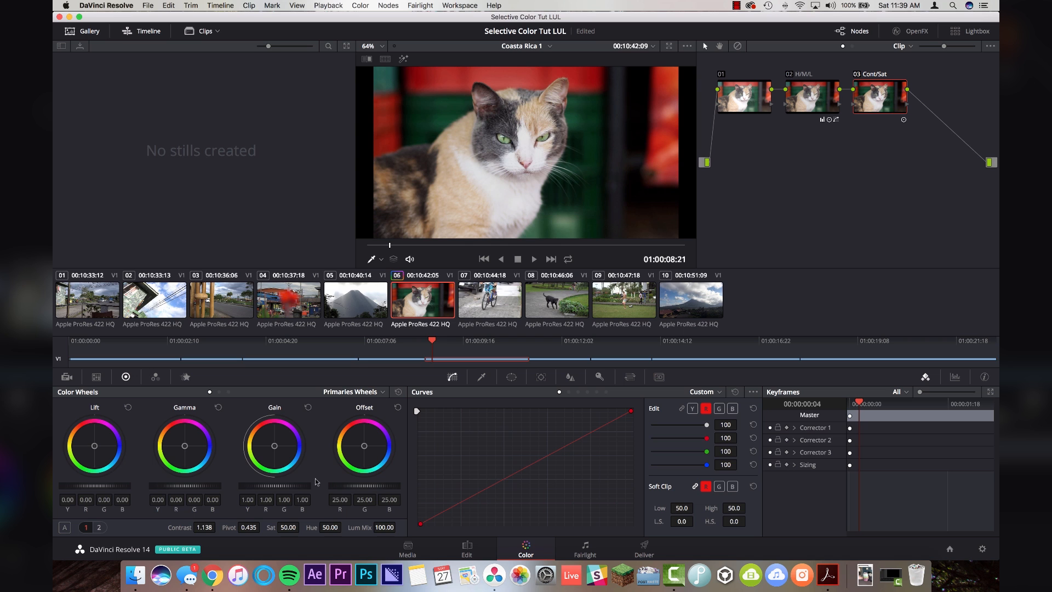
drag(302, 527, 280, 527)
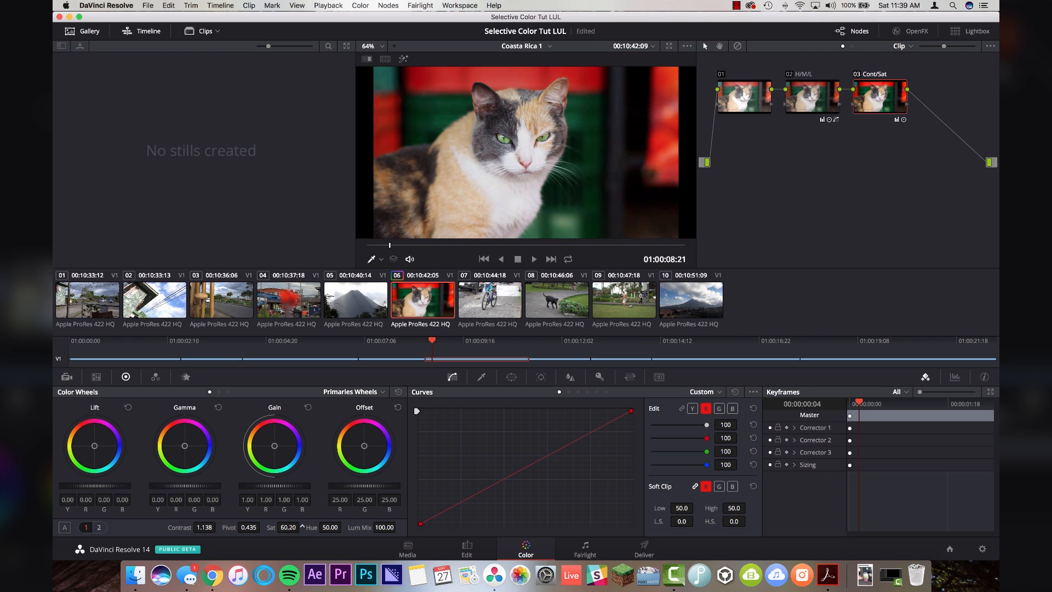
mouse_move(302, 527)
mouse_down()
mouse_move(312, 527)
mouse_move(304, 527)
mouse_up()
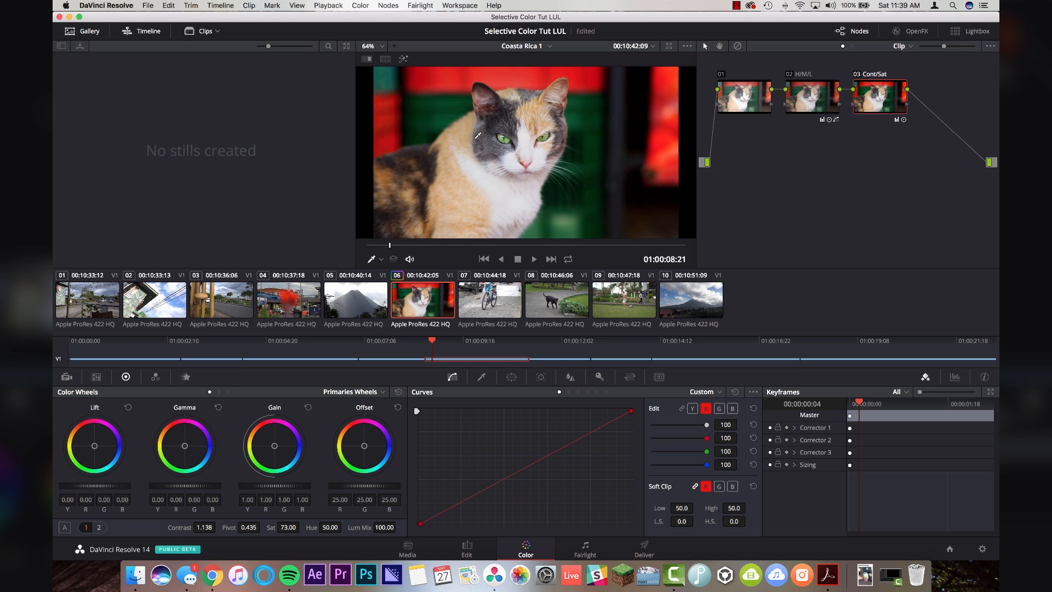
On the H/M/L node, isolate the luminance (Y) curve and pull its highlights slightly down with a control point.
click(809, 96)
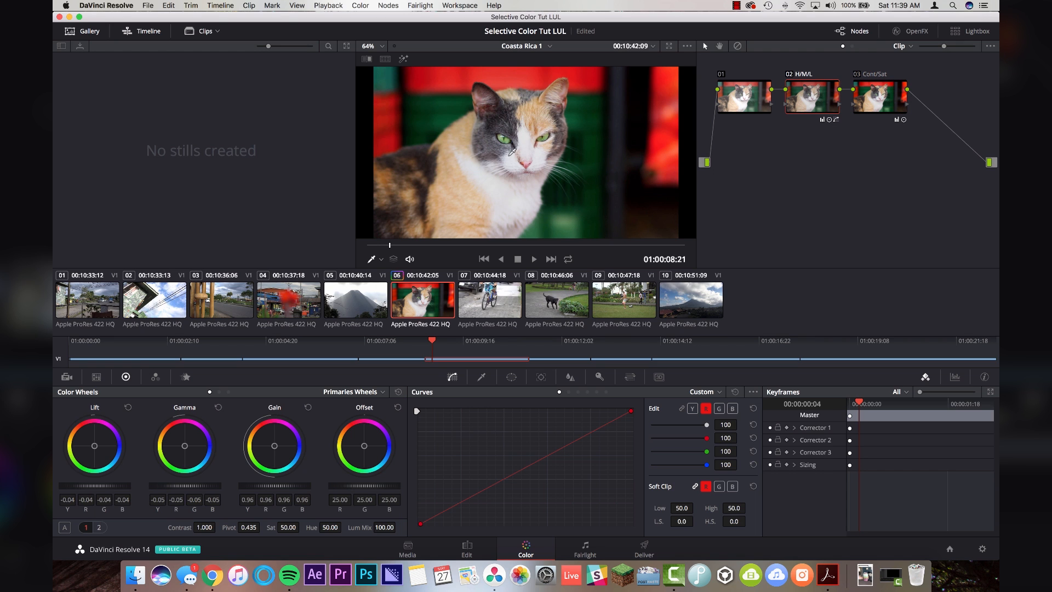
click(692, 409)
drag(585, 437, 595, 439)
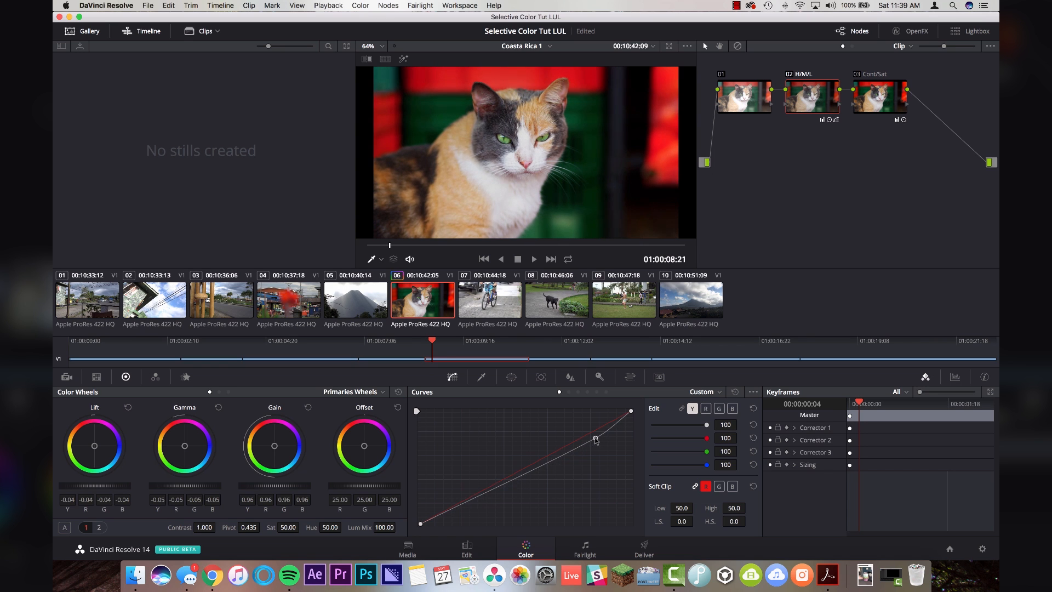
Raise the midtones of the H/M/L node's luminance curve slightly and anchor its shadows with another control point.
drag(505, 486, 503, 477)
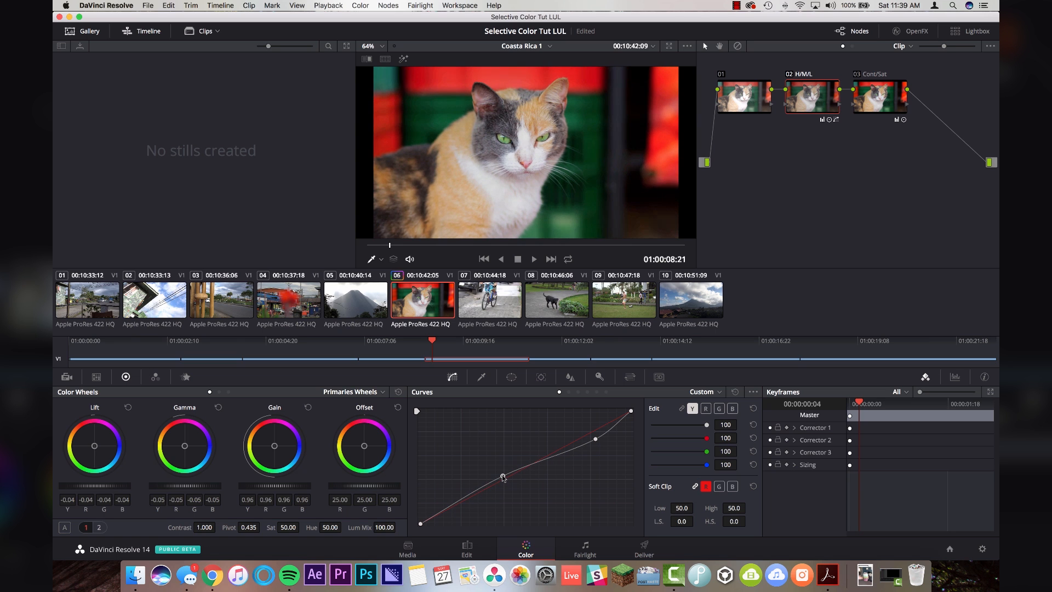
click(440, 515)
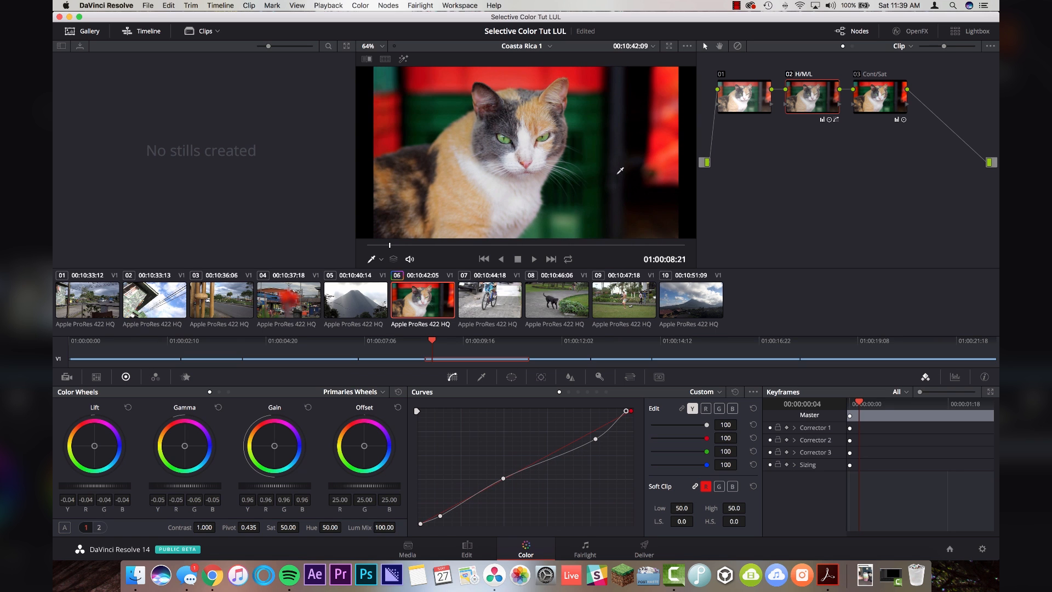
Bypass and restore all grades repeatedly to compare the original cat clip with the graded version.
key(shift+d)
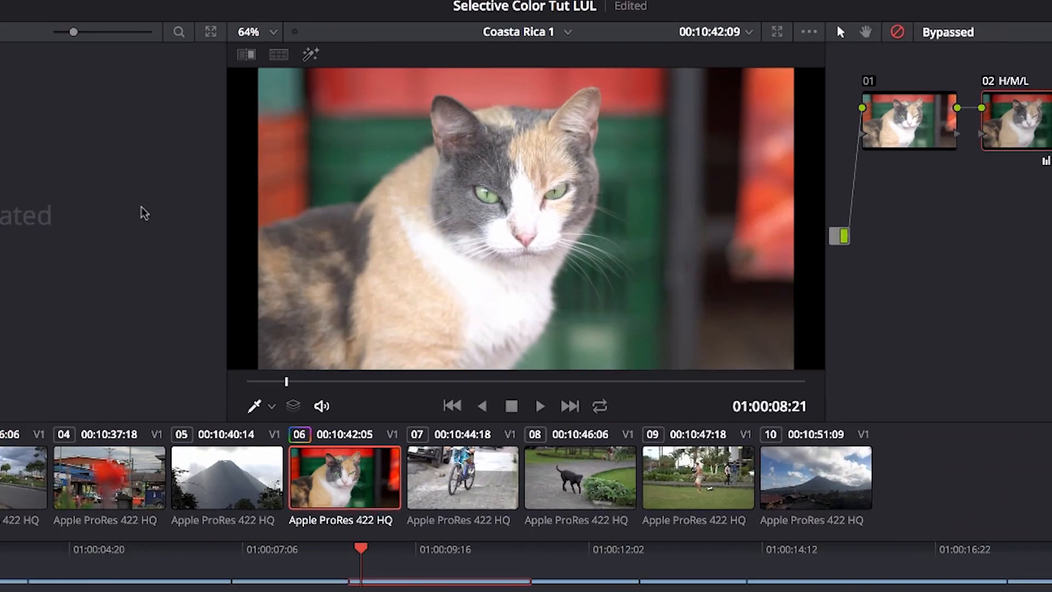
key(shift+d)
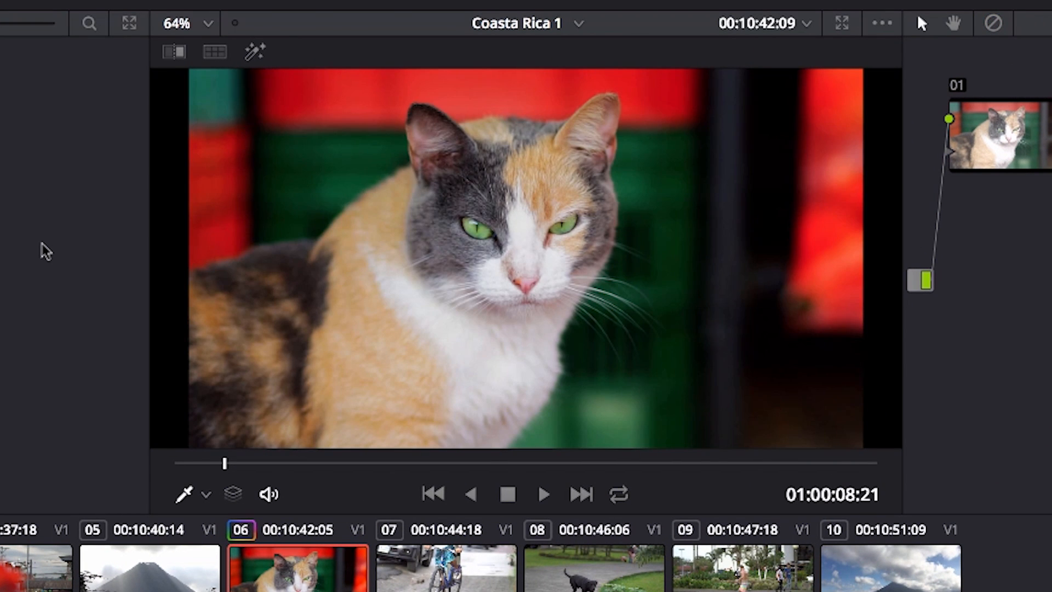
key(shift+d)
key(shift+d)
key(shift+d)
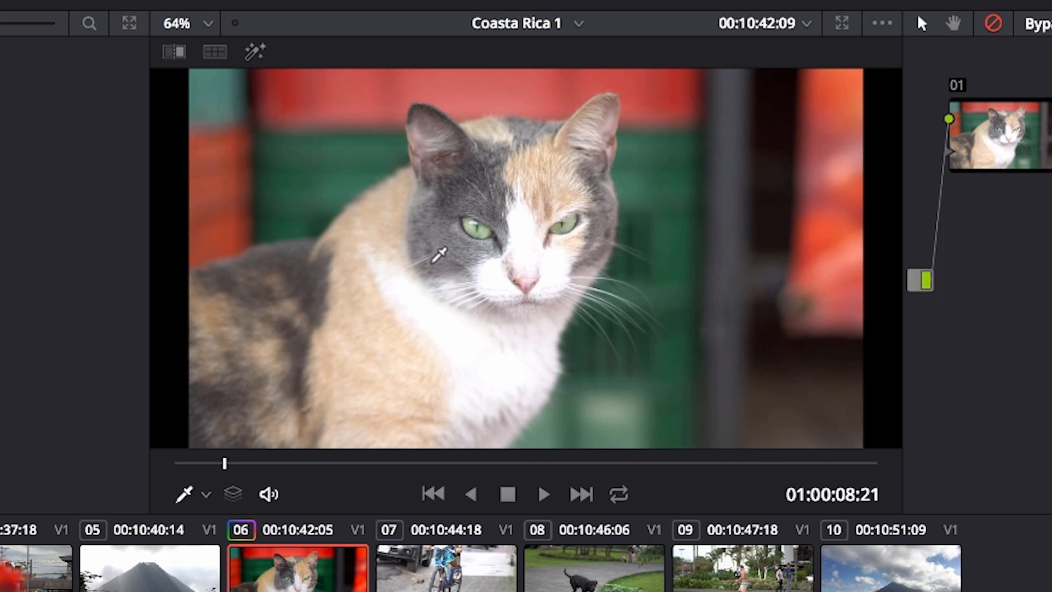
key(shift+d)
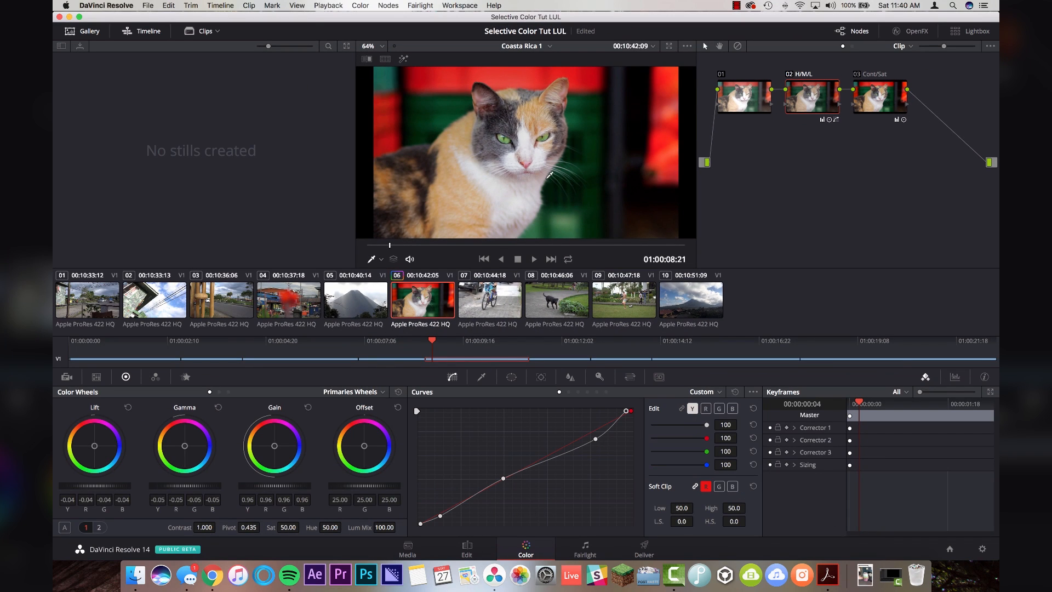
key(shift+d)
key(shift+d)
key(shift+d)
key(shift+d)
Add a fourth serial node after Cont/Sat and label it "Eye Select".
key(alt+s)
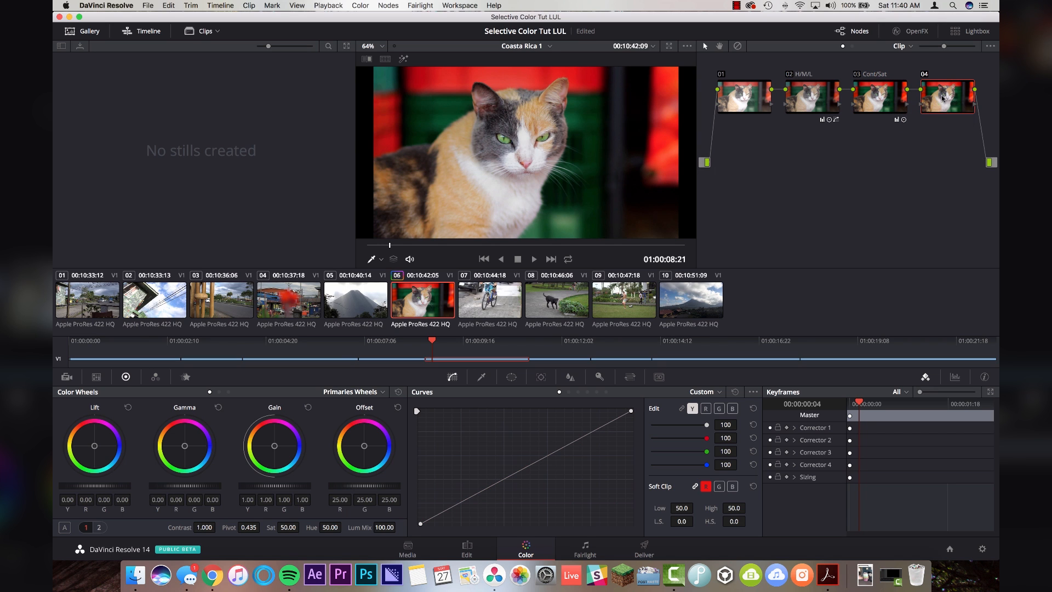
right_click(943, 94)
click(954, 115)
text(Eye Select)
key(Return)
scroll(511, 135, up, 5)
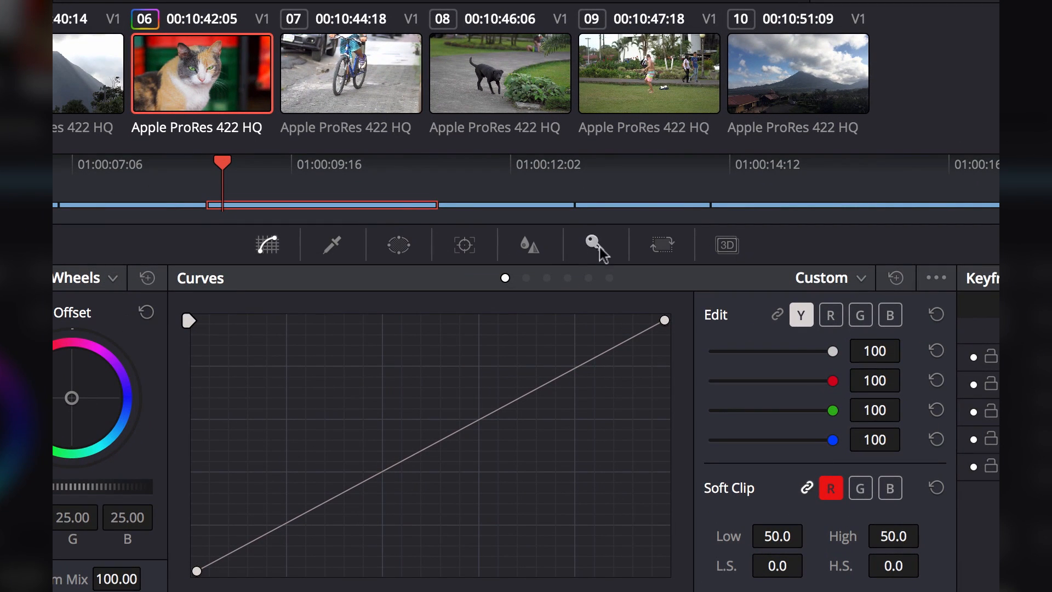
Look through the Qualifier, Window, Tracker and Blur palettes.
click(333, 246)
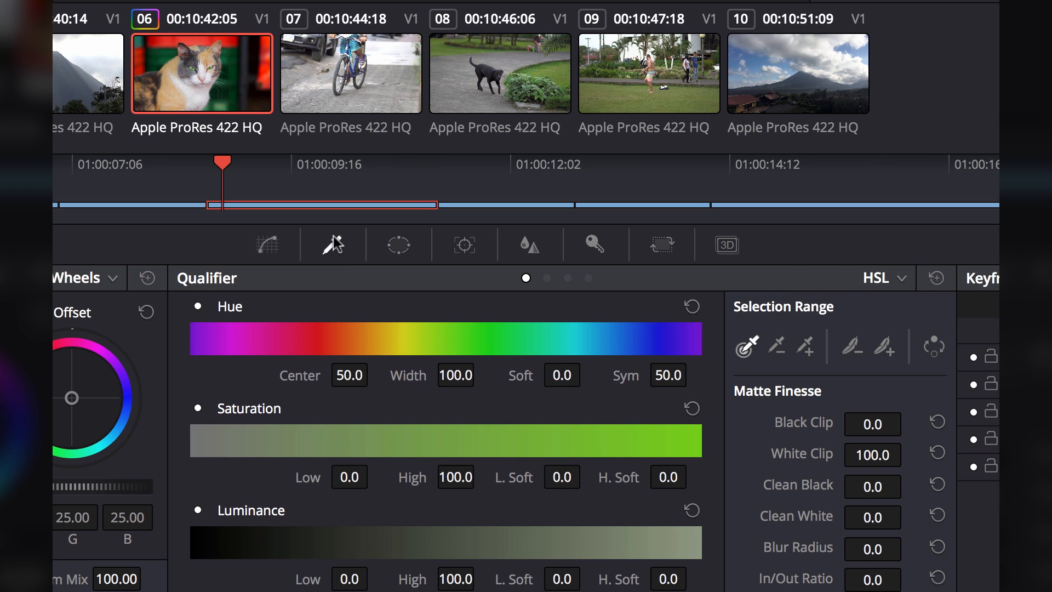
click(401, 250)
click(465, 245)
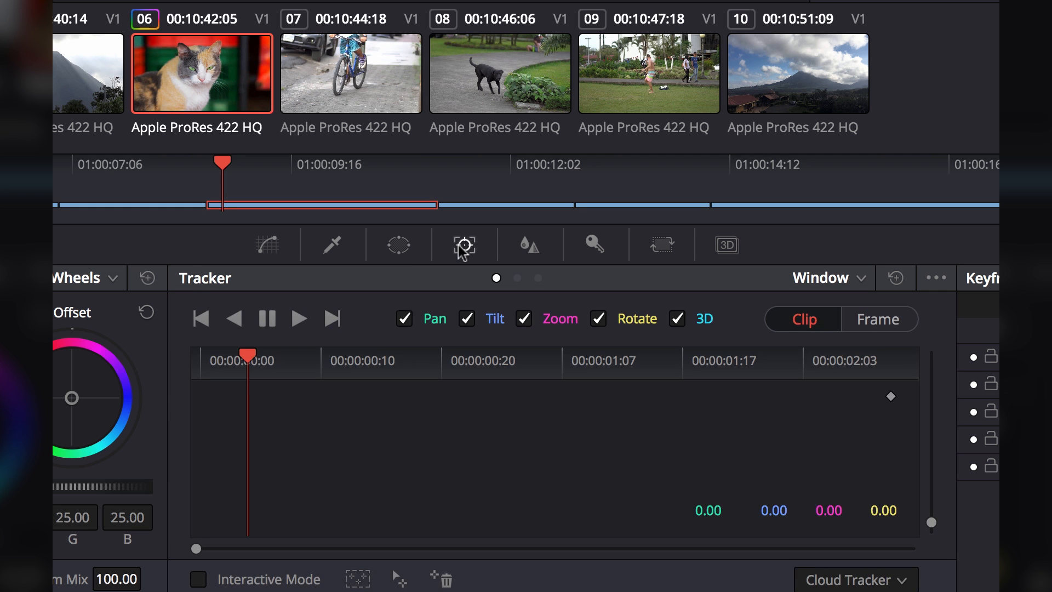
click(594, 246)
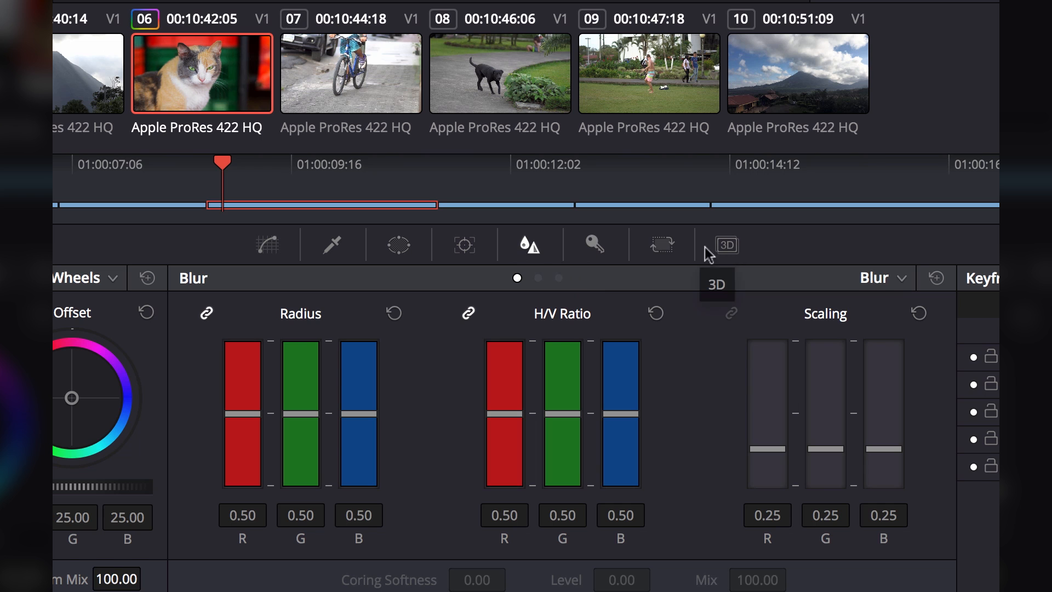
Sample the green of the cat's eye with the HSL Qualifier and turn on the highlight view of the selection.
click(331, 245)
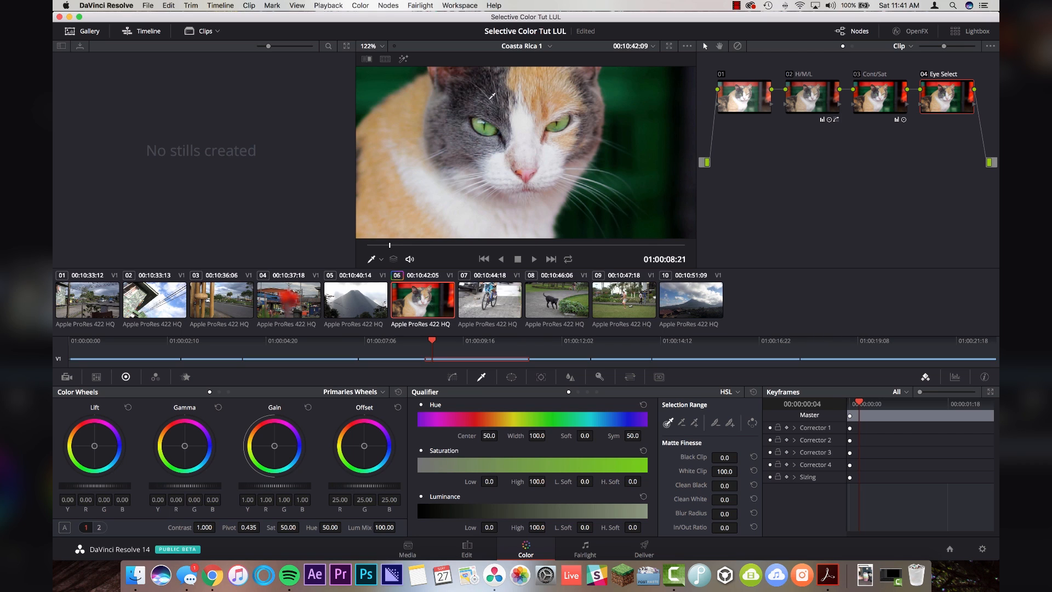
click(491, 126)
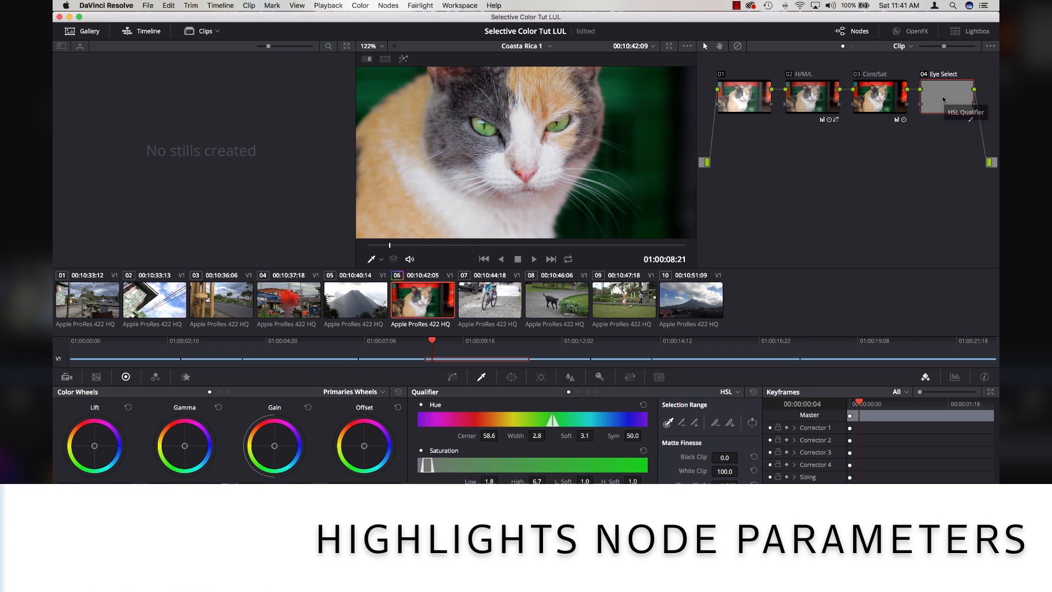
key(shift+h)
key(shift+h)
key(shift+h)
key(shift+h)
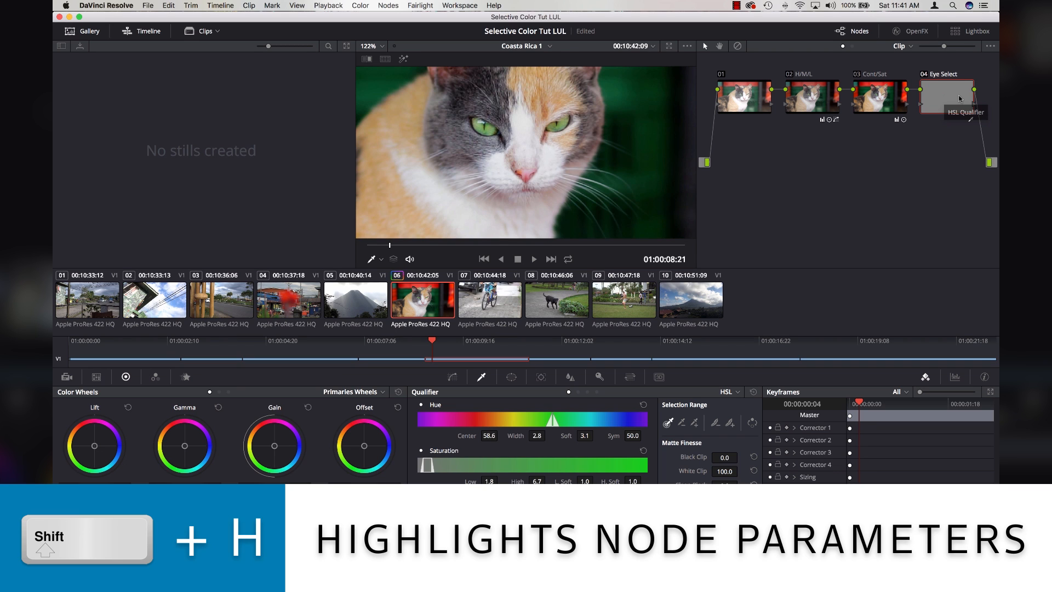
key(shift+h)
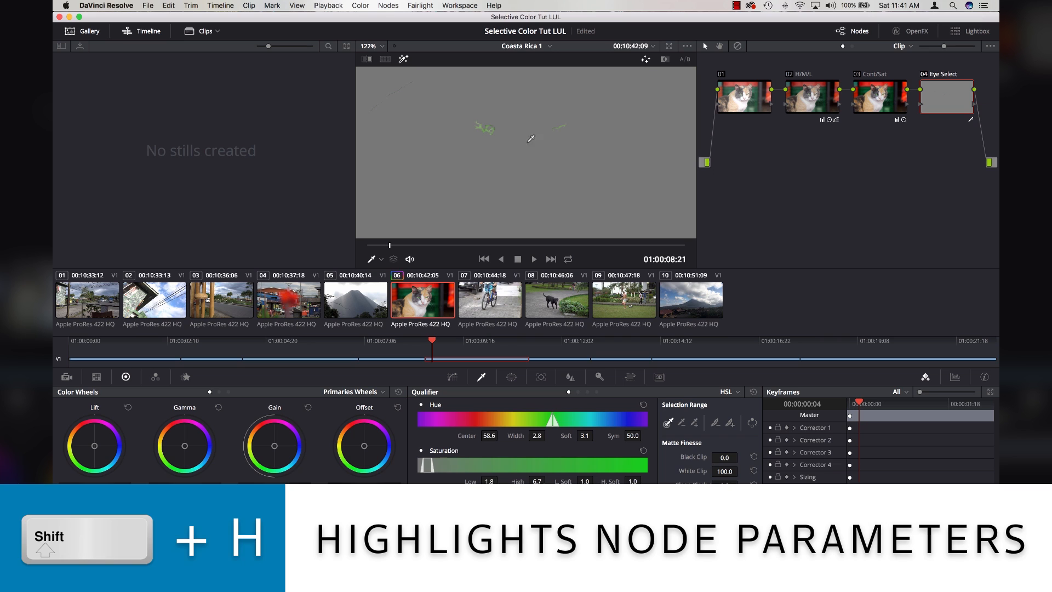
Widen the qualifier to hue width 30.5, saturation 1.7 to 19.0 and luminance 59.0 to 73.5.
drag(548, 434, 548, 434)
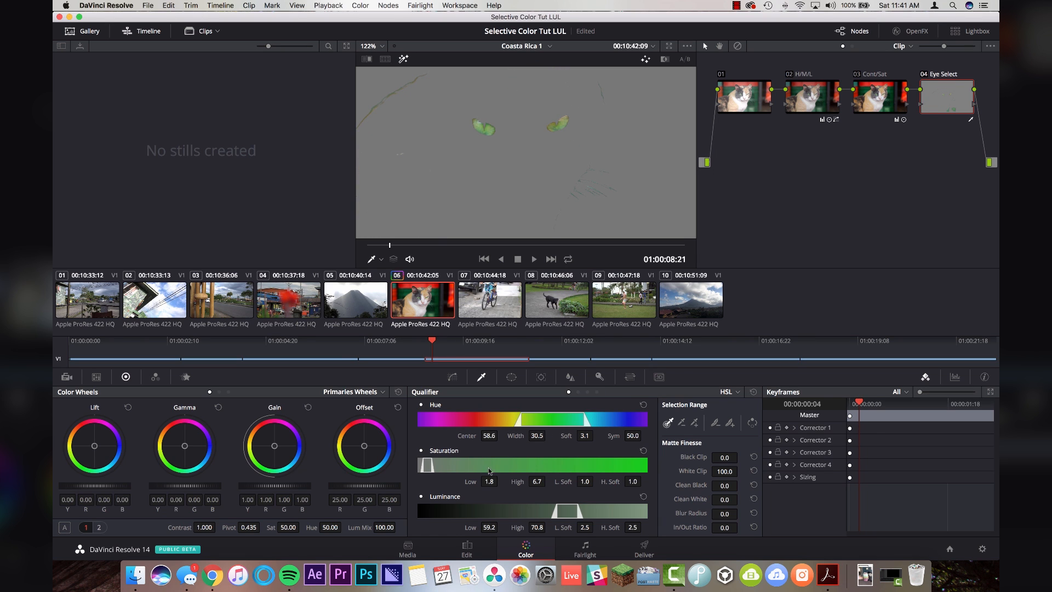
drag(482, 480, 548, 480)
drag(487, 527, 499, 528)
drag(507, 511, 587, 511)
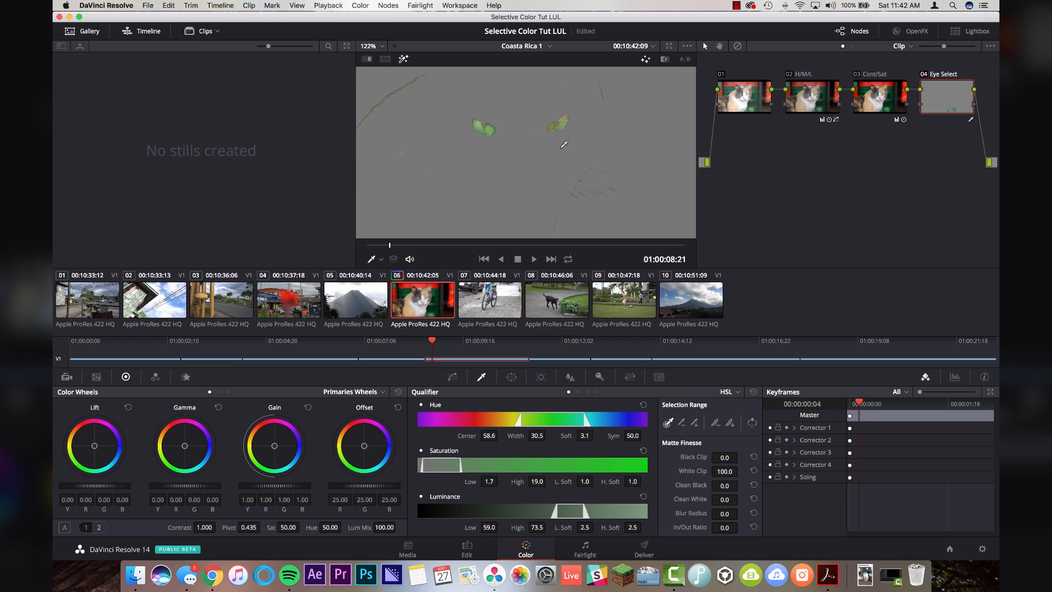
Refine the eye matte with Clean Black 15.0 and Clean White 3.2, inspecting the highlighted selection.
scroll(502, 125, up, 2)
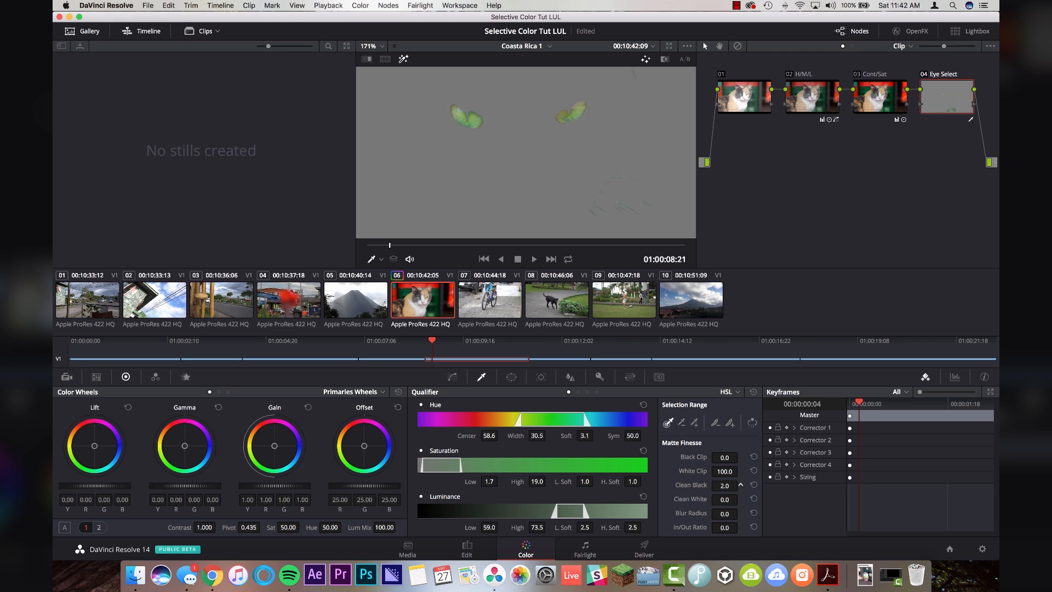
drag(741, 484, 747, 487)
scroll(543, 122, down, 10)
scroll(544, 123, up, 6)
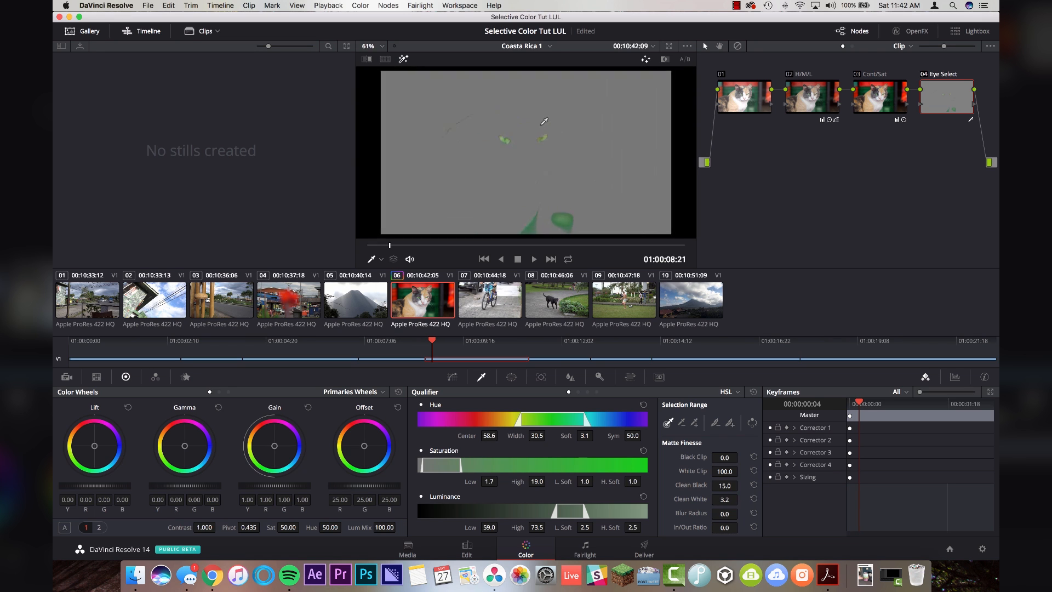
scroll(544, 123, down, 2)
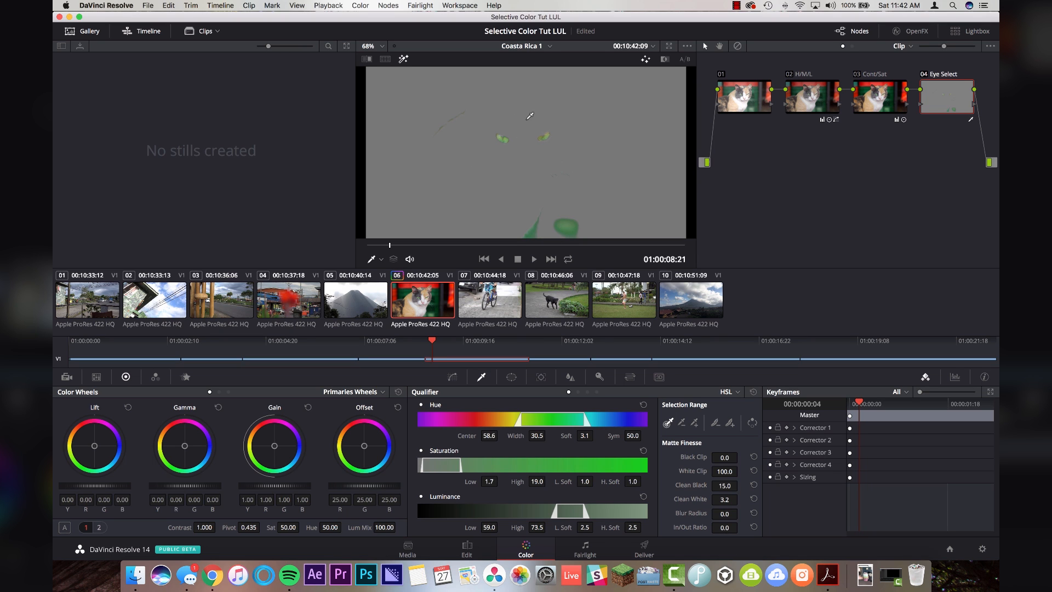
scroll(516, 133, up, 3)
scroll(517, 133, down, 2)
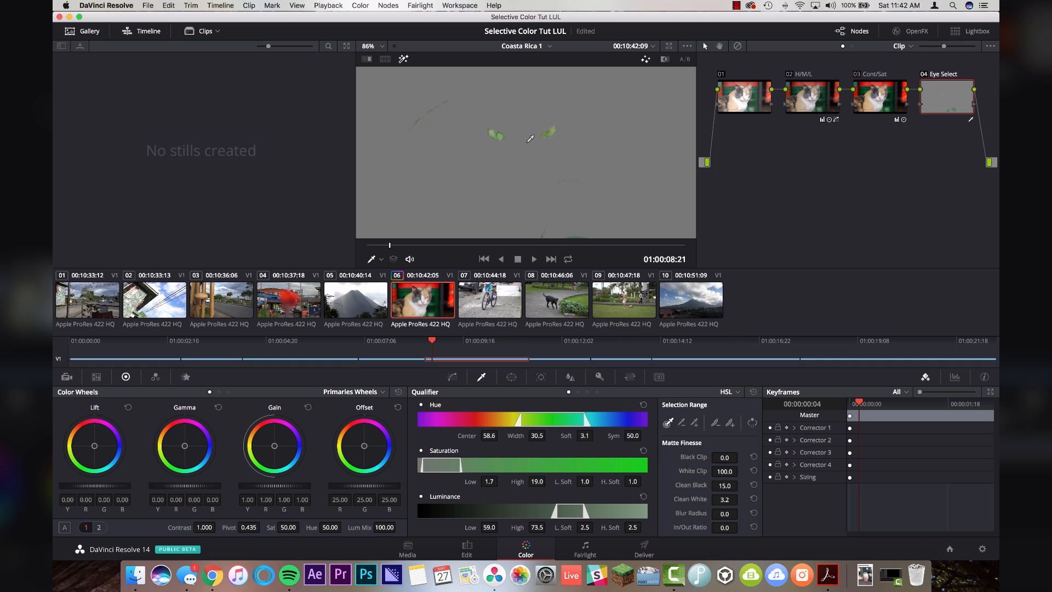
Turn off the highlight view, invert the eye selection and set the Eye Select node's saturation to 0.00.
key(shift+h)
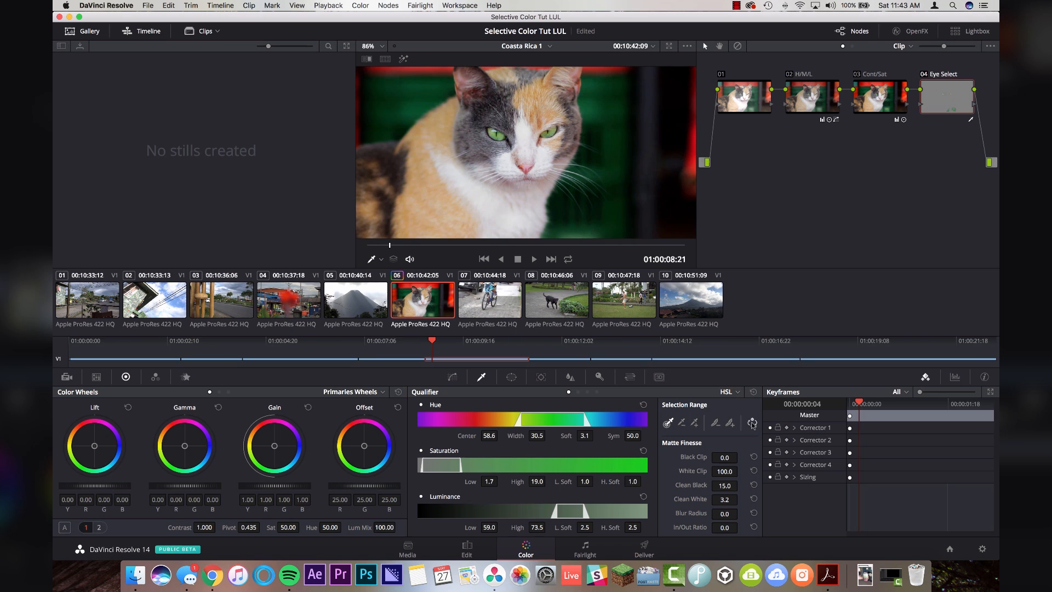
click(752, 423)
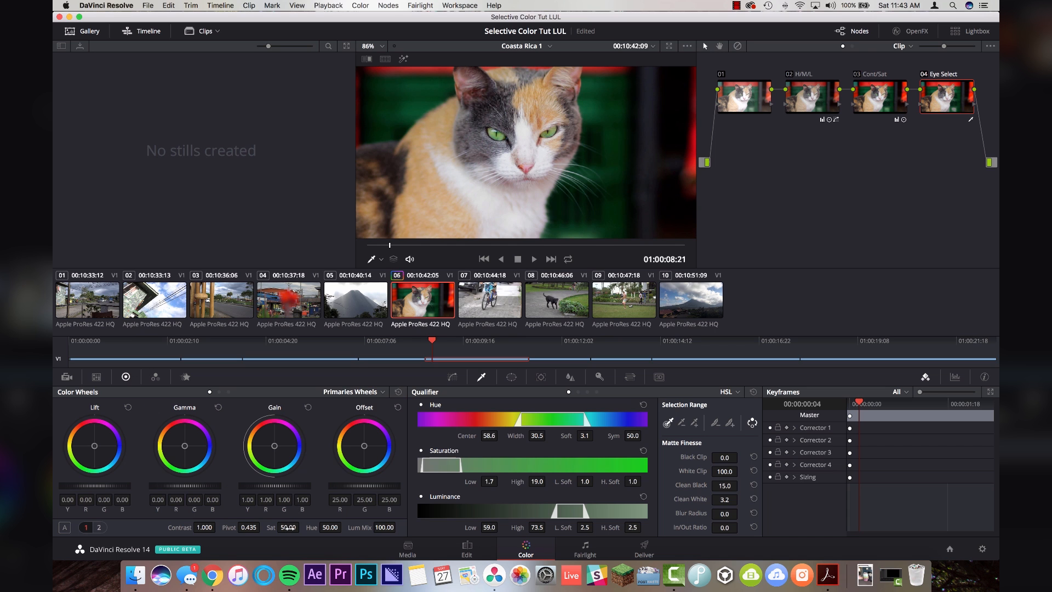
drag(295, 528, 274, 528)
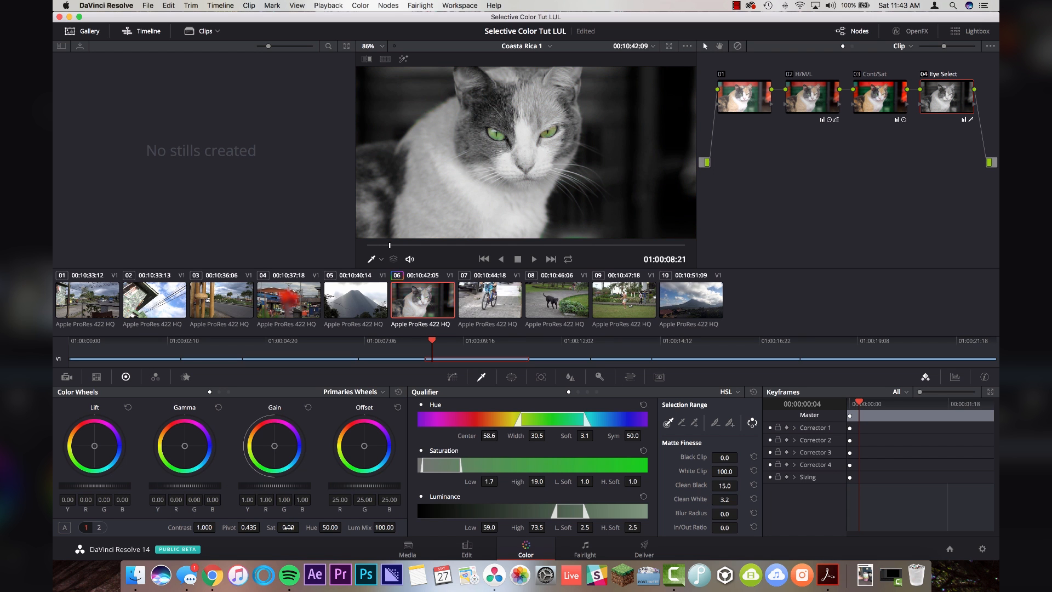
scroll(470, 177, down, 2)
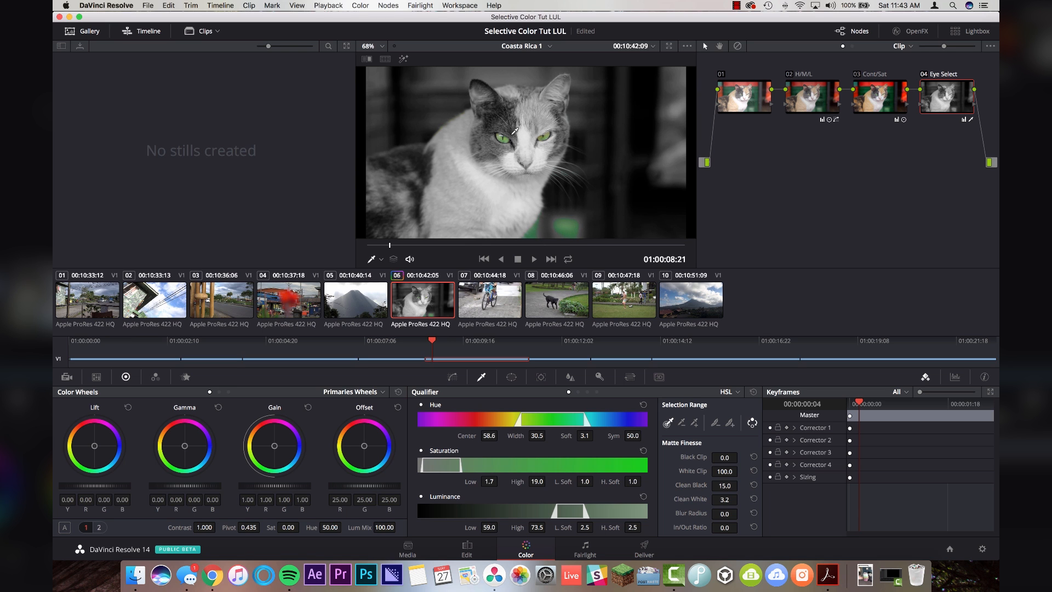
scroll(515, 132, up, 5)
scroll(501, 125, down, 6)
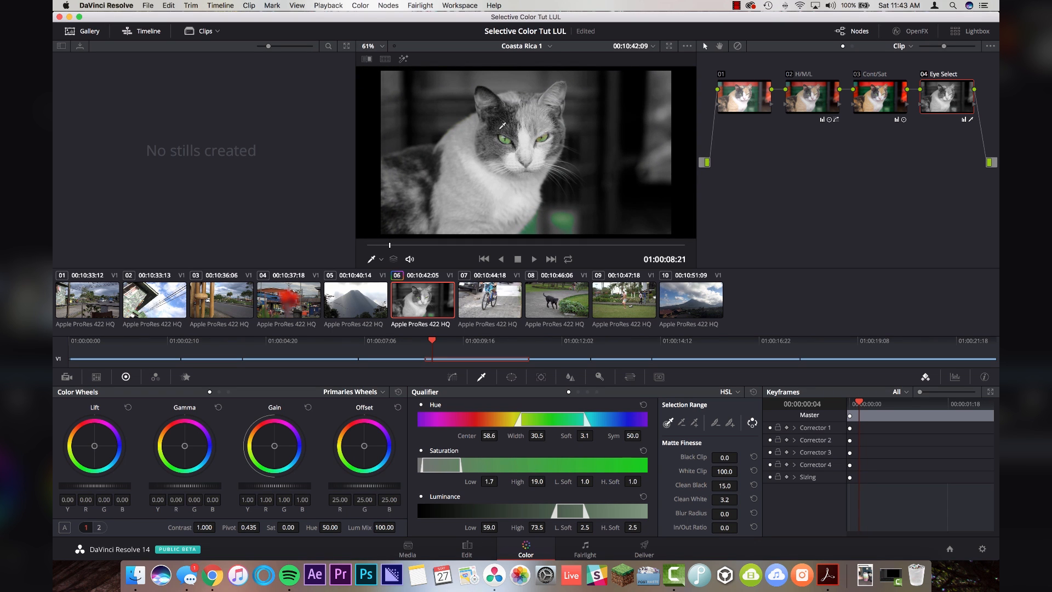
Add a fifth node after Eye Select and label it "Eyes Only".
key(alt+o)
right_click(743, 172)
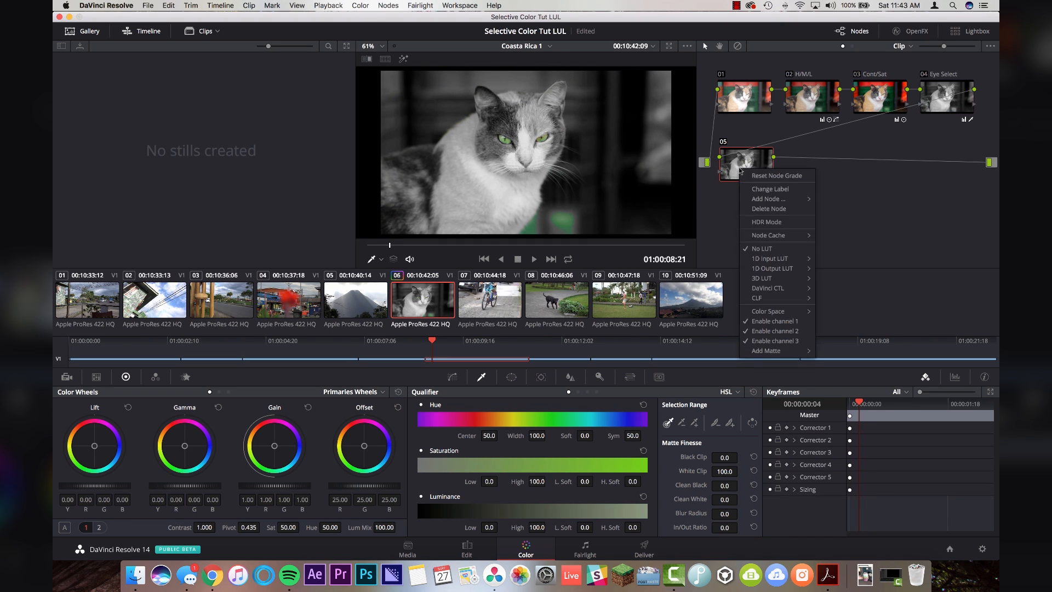
click(770, 189)
text(Eyes Only)
key(Return)
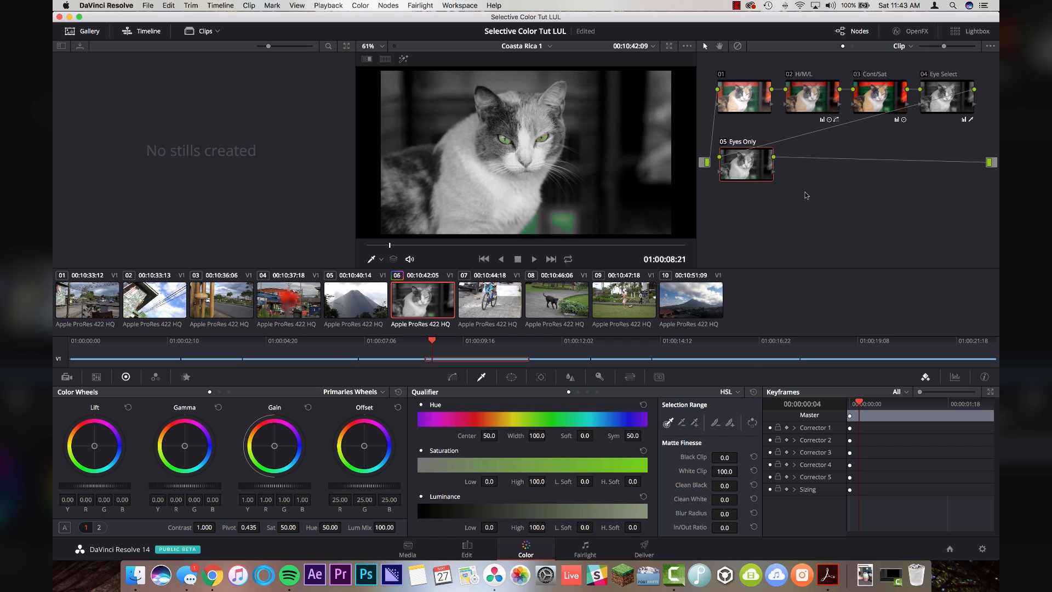
Add a circle window to the Eyes Only node and shape it into an ellipse around both eyes, size 16.93 and aspect 78.75.
click(512, 377)
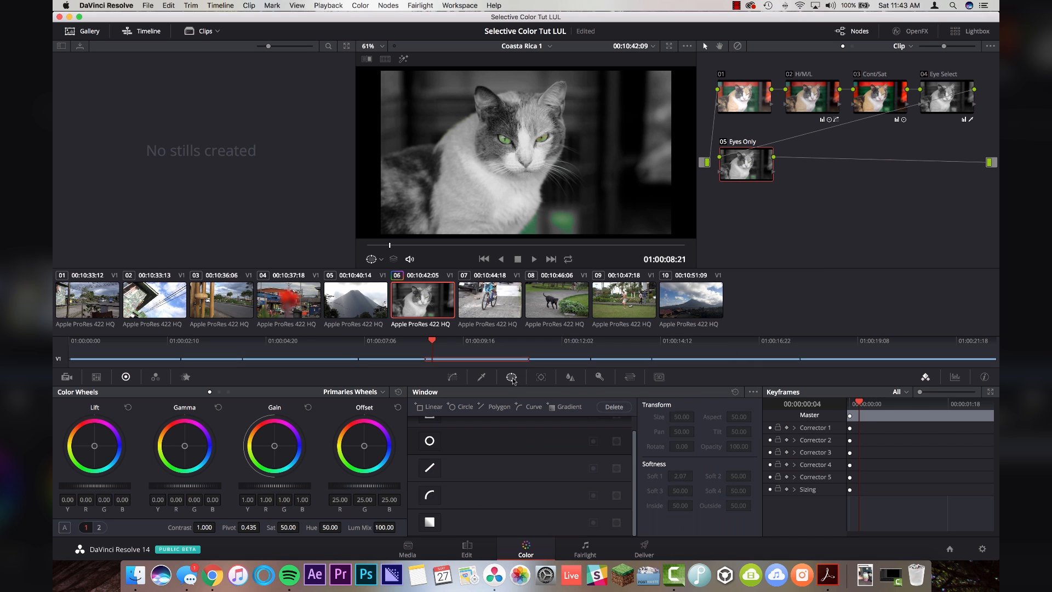
click(430, 441)
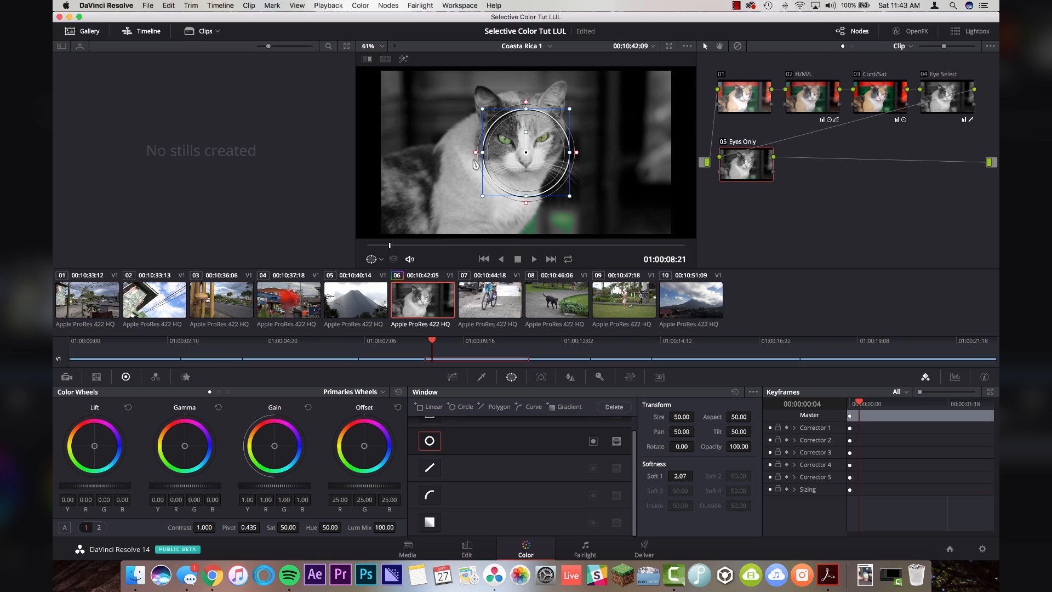
drag(526, 195, 528, 140)
scroll(529, 140, up, 4)
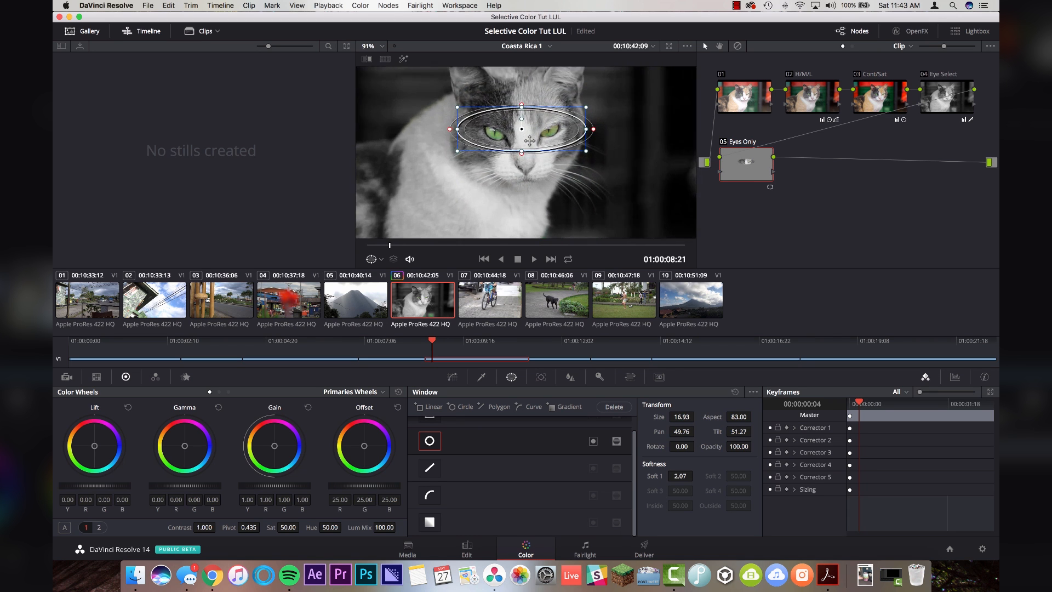
drag(647, 112, 623, 112)
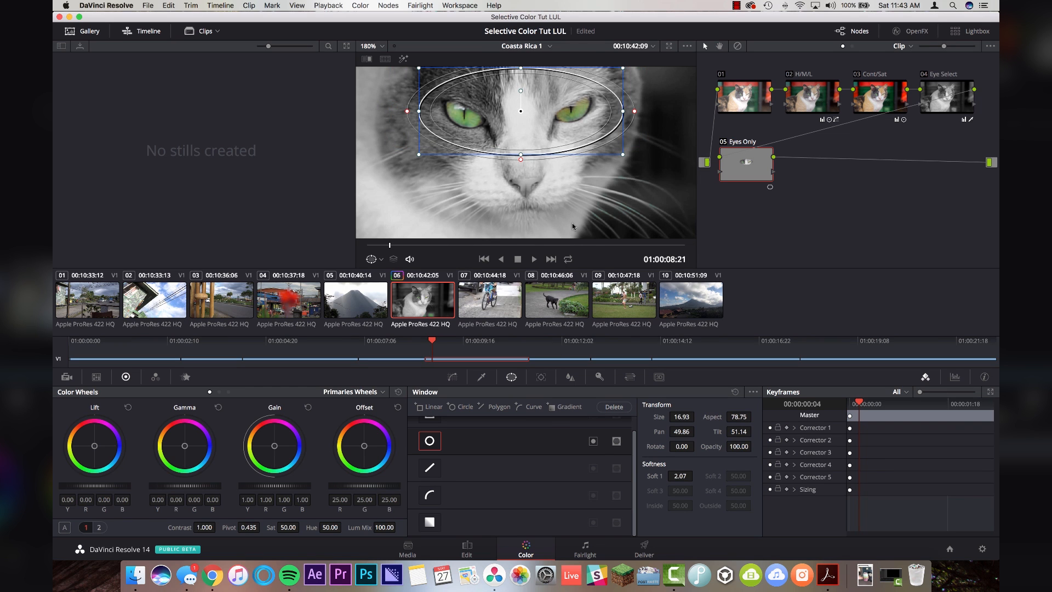
Invert the eye window and set the Eyes Only node's saturation to 0.00.
click(594, 442)
scroll(575, 176, down, 5)
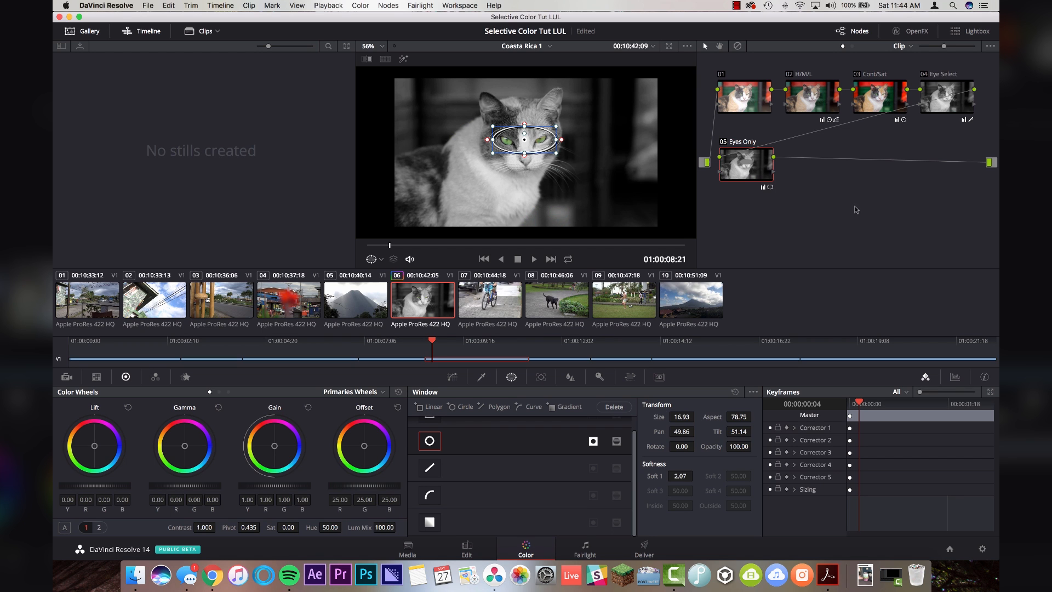
Add a sixth node after Eyes Only and label it "Eye Color".
key(alt+s)
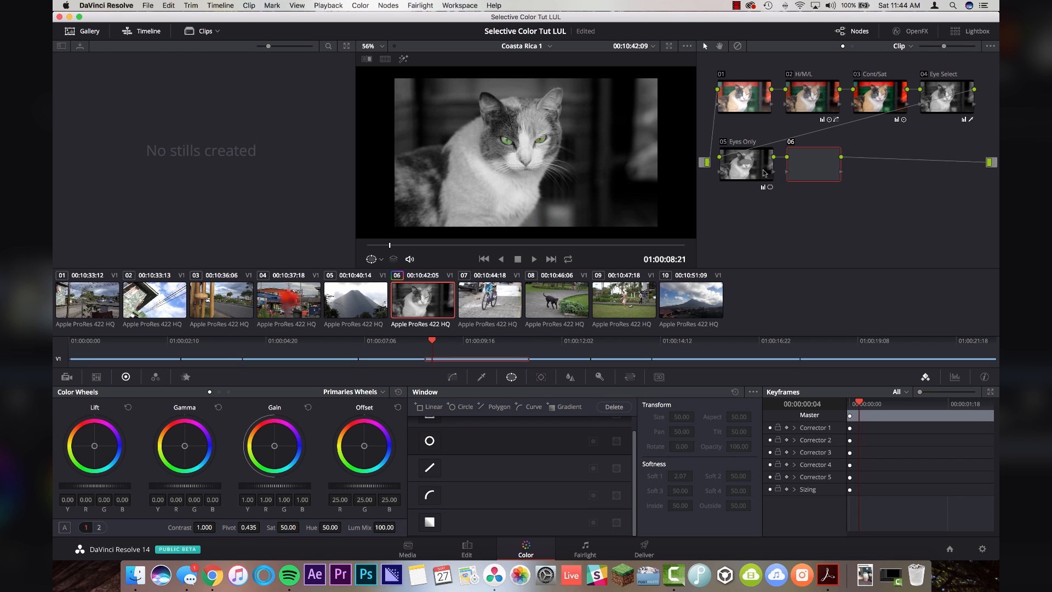
scroll(527, 143, up, 3)
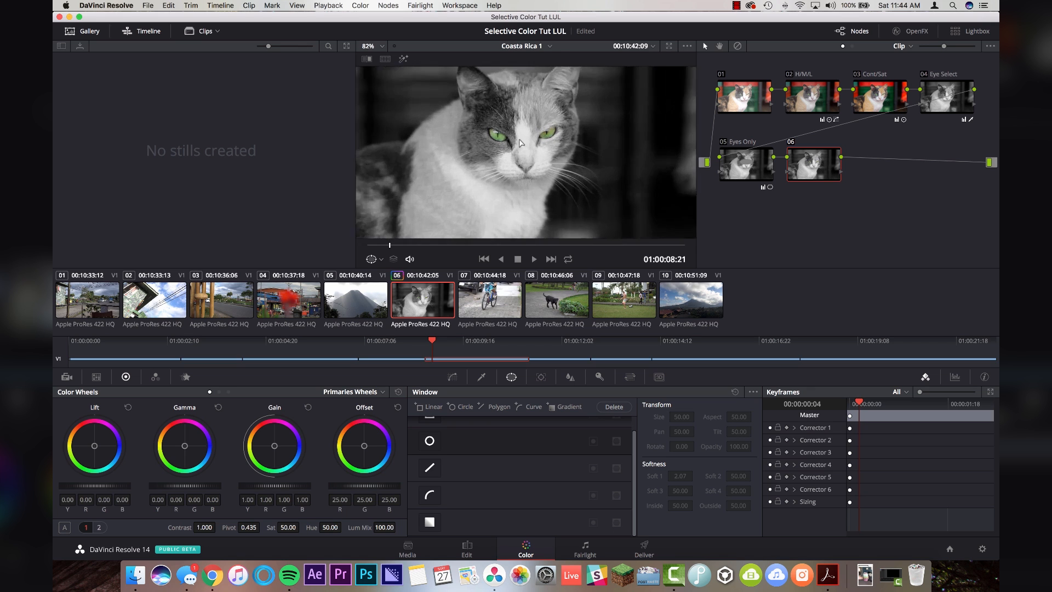
right_click(822, 162)
click(853, 181)
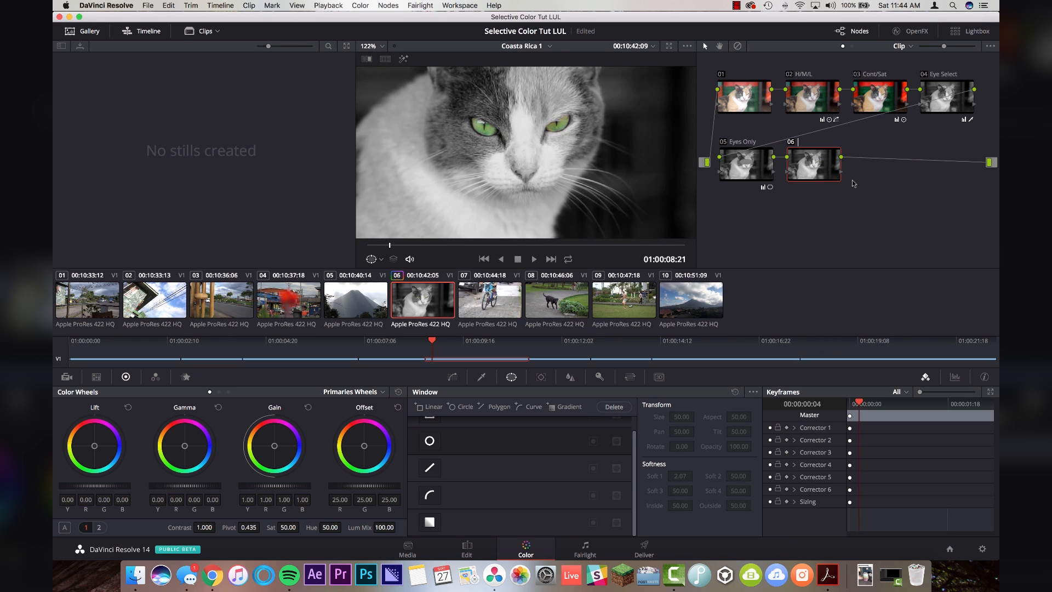
text(Eye Color)
key(Return)
Add a circle window to the Eye Color node and shape it into an ellipse around both eyes, size 18.69 and aspect 74.34.
click(430, 442)
scroll(543, 211, down, 2)
drag(529, 228, 541, 132)
scroll(542, 134, up, 3)
drag(646, 116, 581, 116)
scroll(581, 117, down, 2)
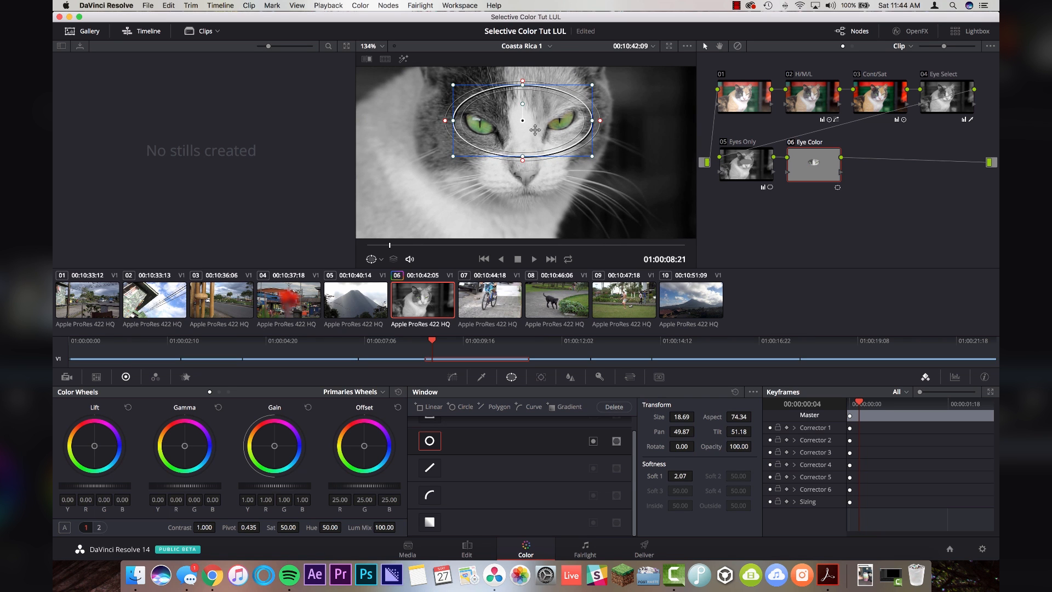
drag(540, 131, 539, 129)
Recentre the eye window on the clip's first frame, track it forward through the whole clip and return to the start.
click(541, 377)
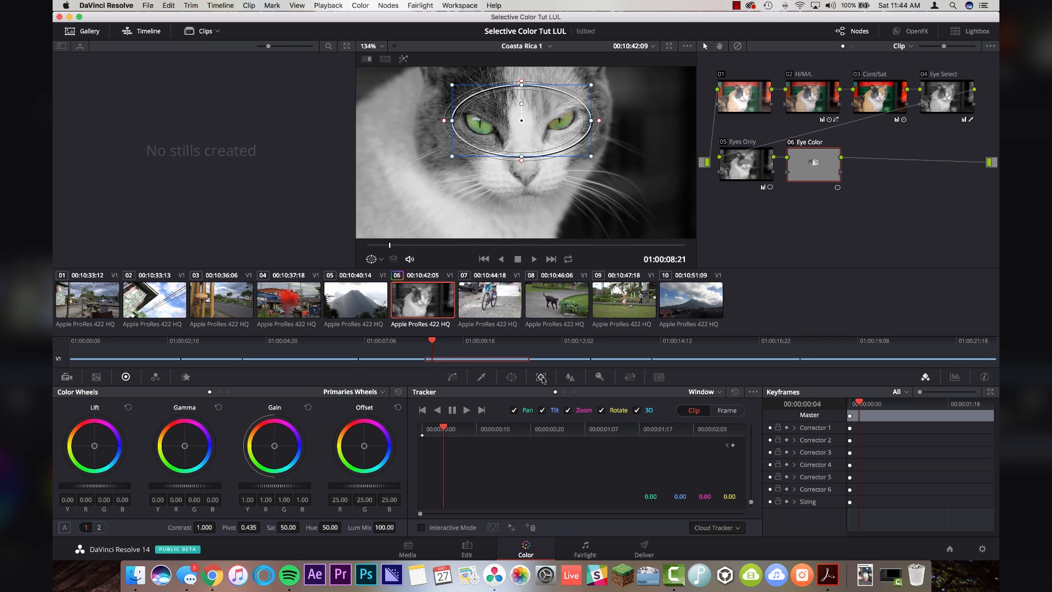
drag(432, 341, 428, 342)
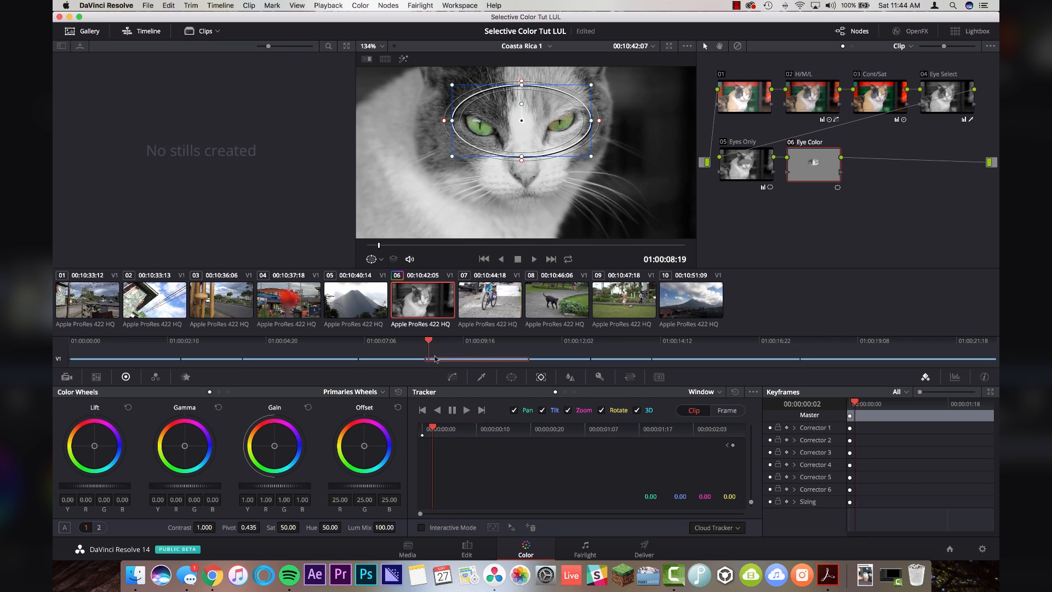
drag(433, 429, 422, 429)
drag(538, 132, 536, 138)
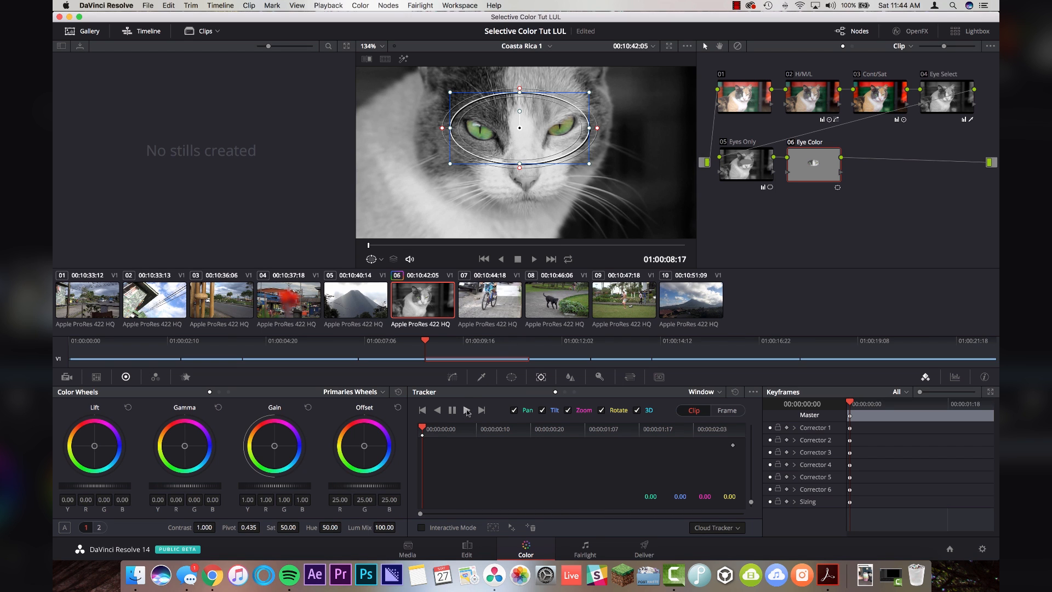
click(467, 410)
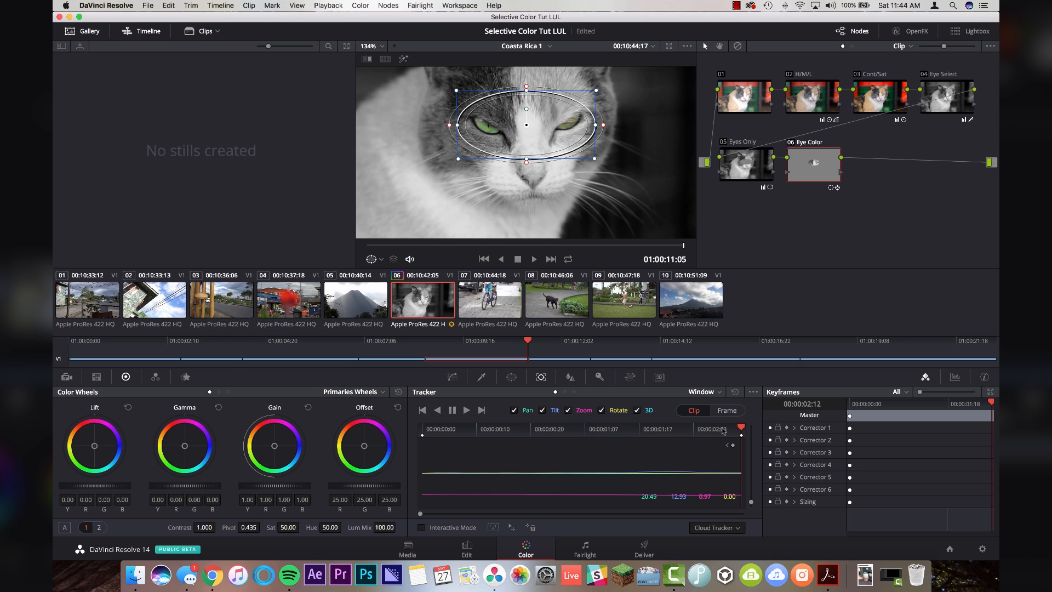
drag(740, 429, 420, 420)
Open the qualifier for the Eye Color node and set the node's hue to 19.80.
click(481, 376)
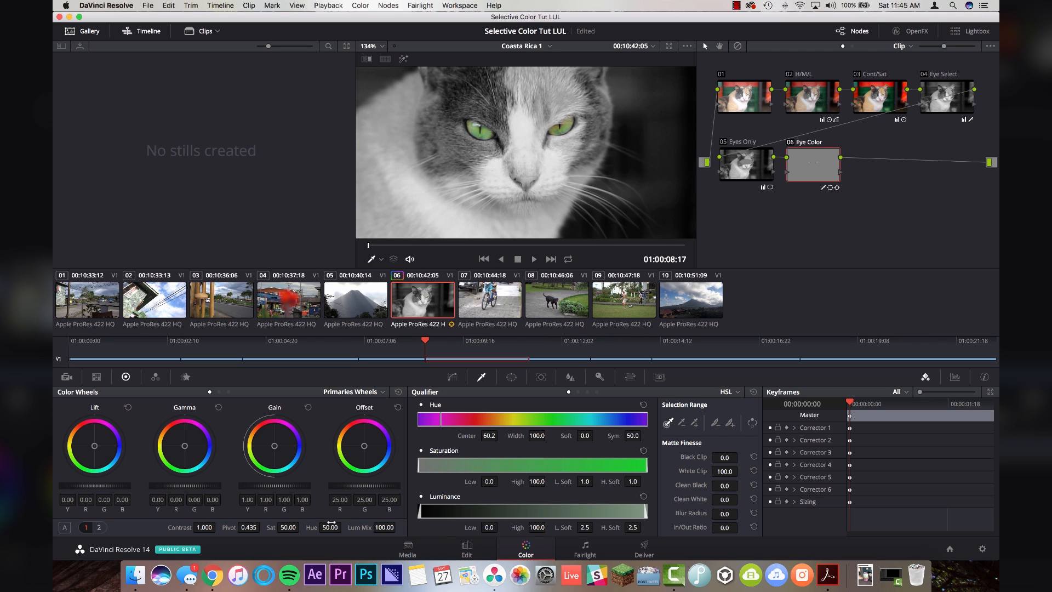
drag(345, 526, 344, 527)
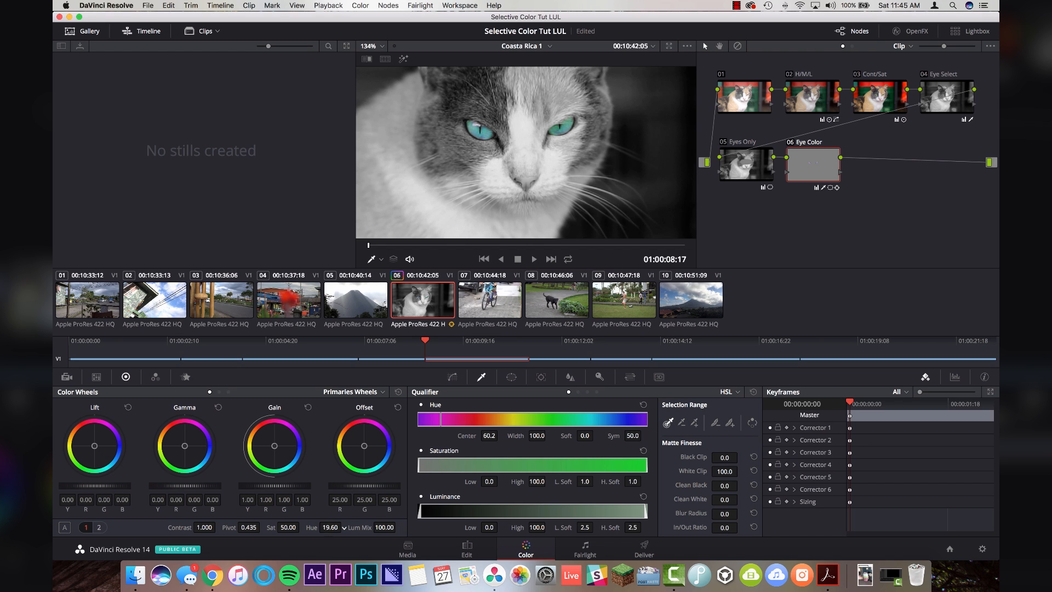
drag(344, 527, 345, 527)
Set the Eye Color node's lift to -0.03, gamma to -0.07 and gain to 1.08.
click(195, 486)
drag(195, 486, 95, 486)
drag(265, 481, 291, 486)
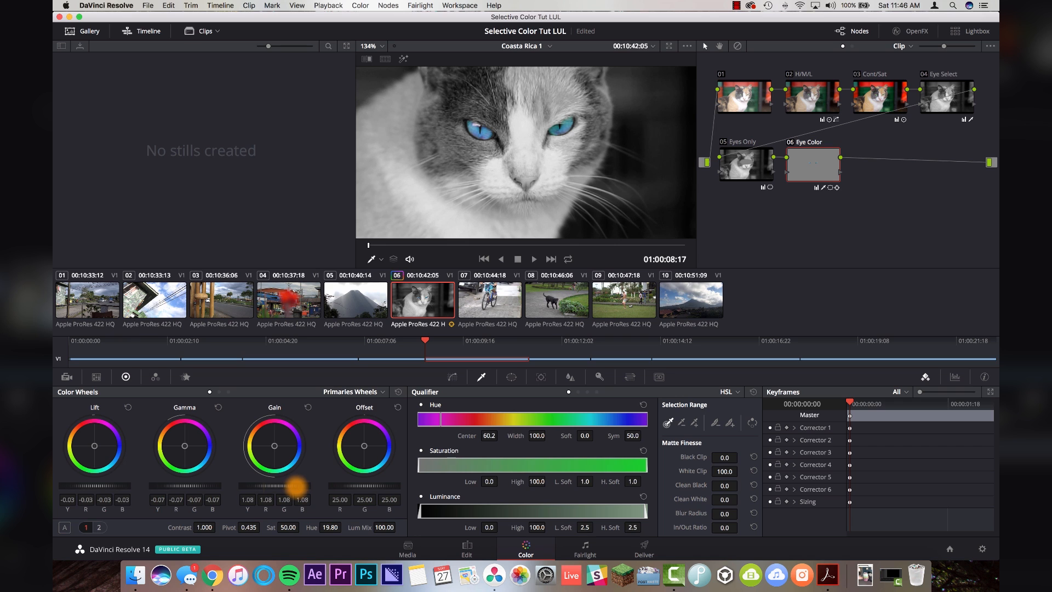
Add two points to the upper part of the Eye Color node's custom curve and pull the shadows down slightly.
click(450, 378)
click(561, 449)
mouse_move(562, 447)
mouse_down()
mouse_move(559, 439)
mouse_move(571, 449)
mouse_up()
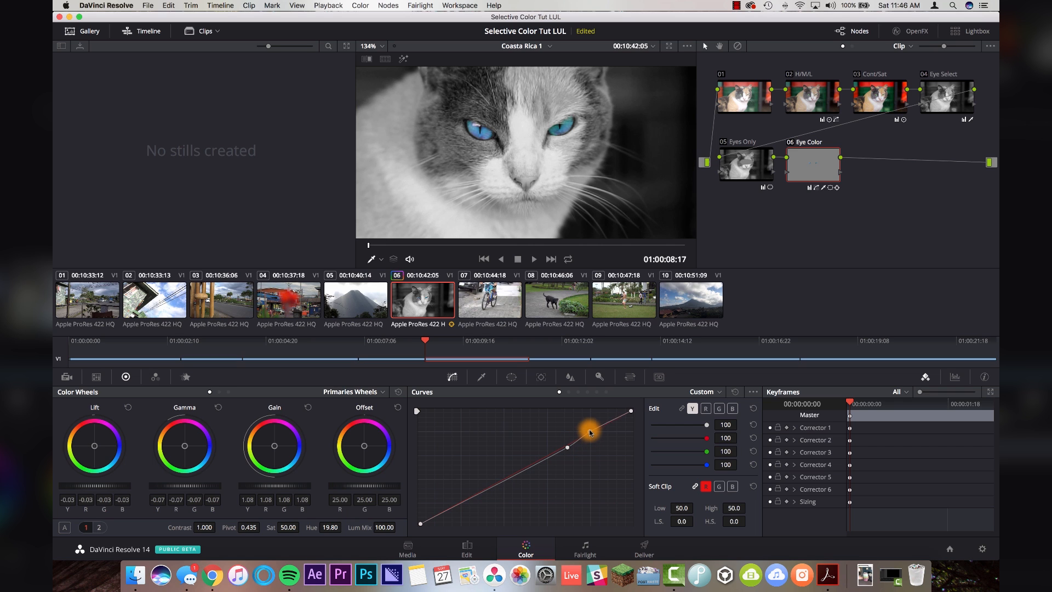
click(590, 433)
drag(450, 507, 454, 510)
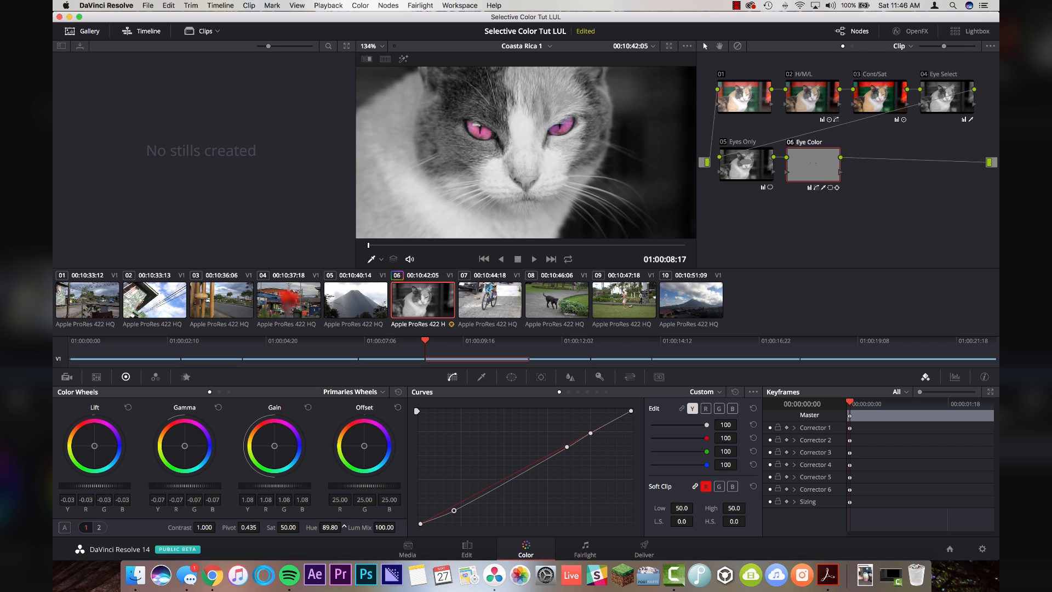
Try a pink eye color with a hue of 89.80 on the Eye Color node and undo the hue change.
drag(331, 527, 320, 527)
key(super+z)
scroll(512, 145, down, 4)
scroll(511, 146, down, 3)
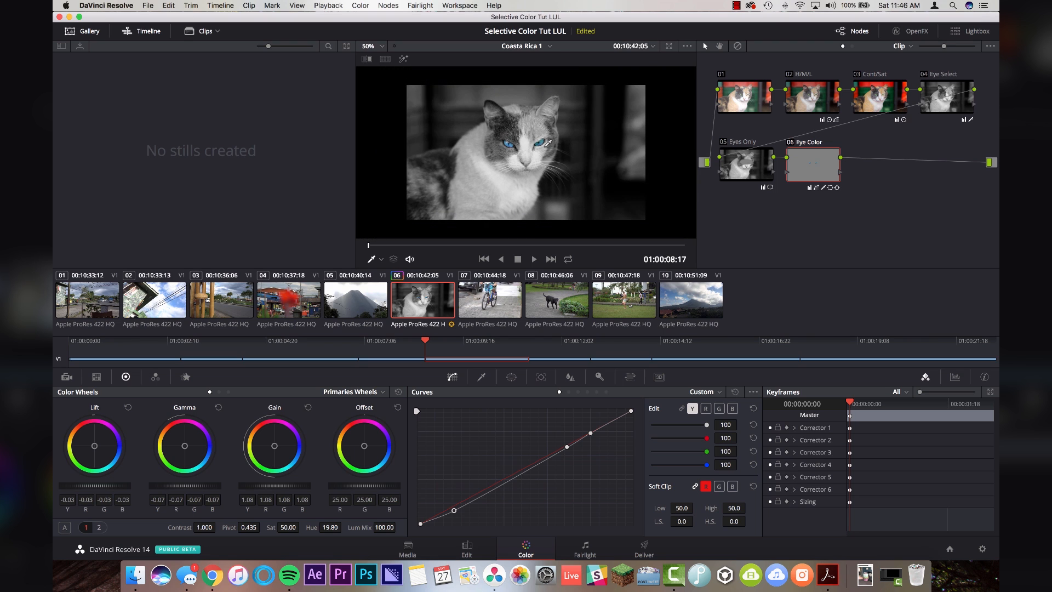
Add a seventh node after Eye Color and label it "Final Touches".
key(alt+s)
right_click(880, 163)
click(912, 184)
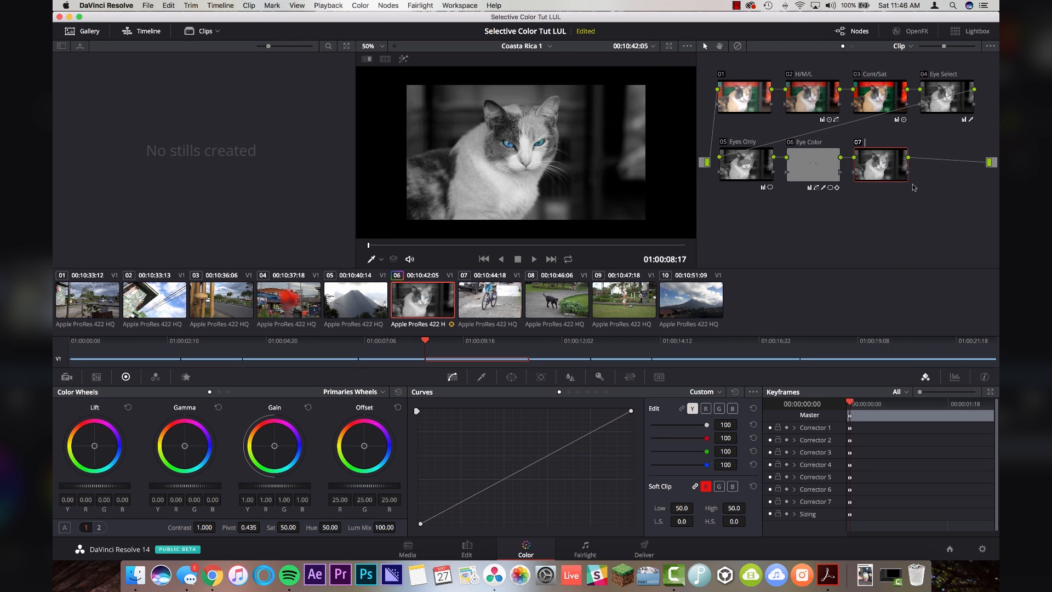
text(Final Touches)
key(Return)
Set the Final Touches node's Log wheels to shadow -0.10, midtone -0.07 and highlight -0.04.
click(228, 392)
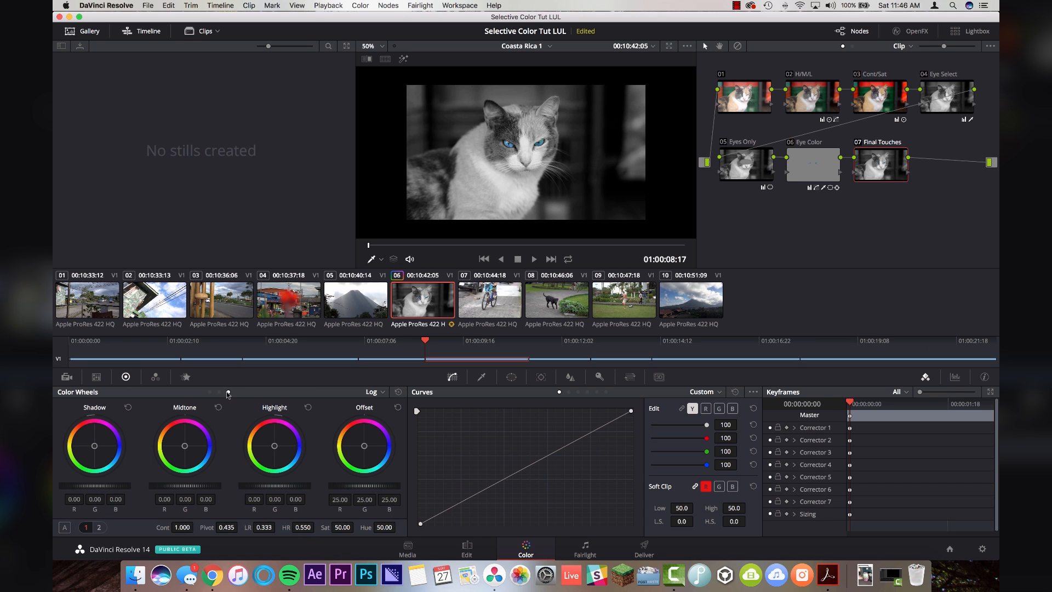
drag(106, 486, 94, 486)
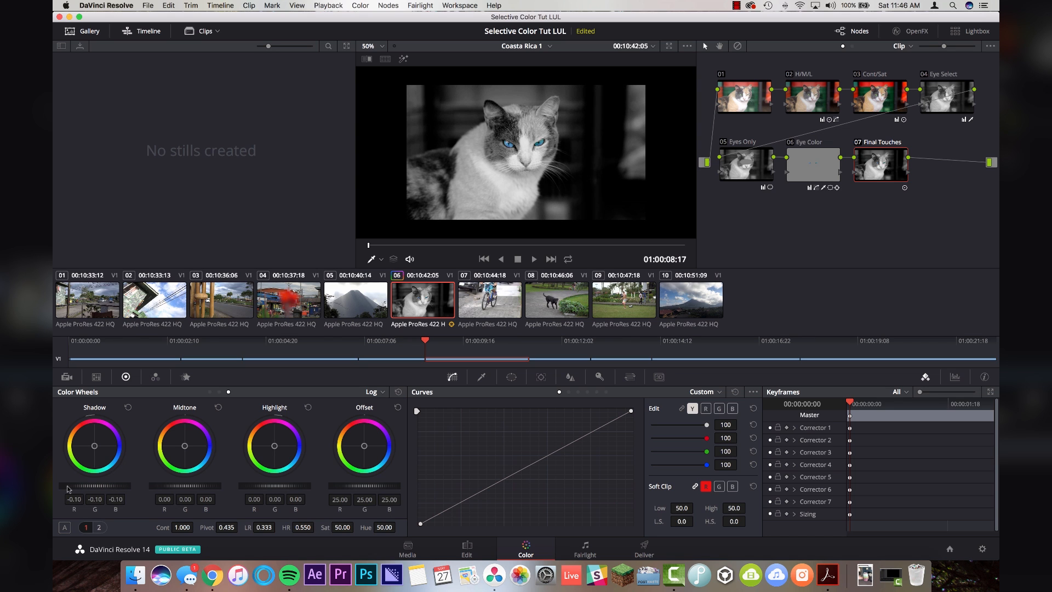
drag(197, 485, 190, 485)
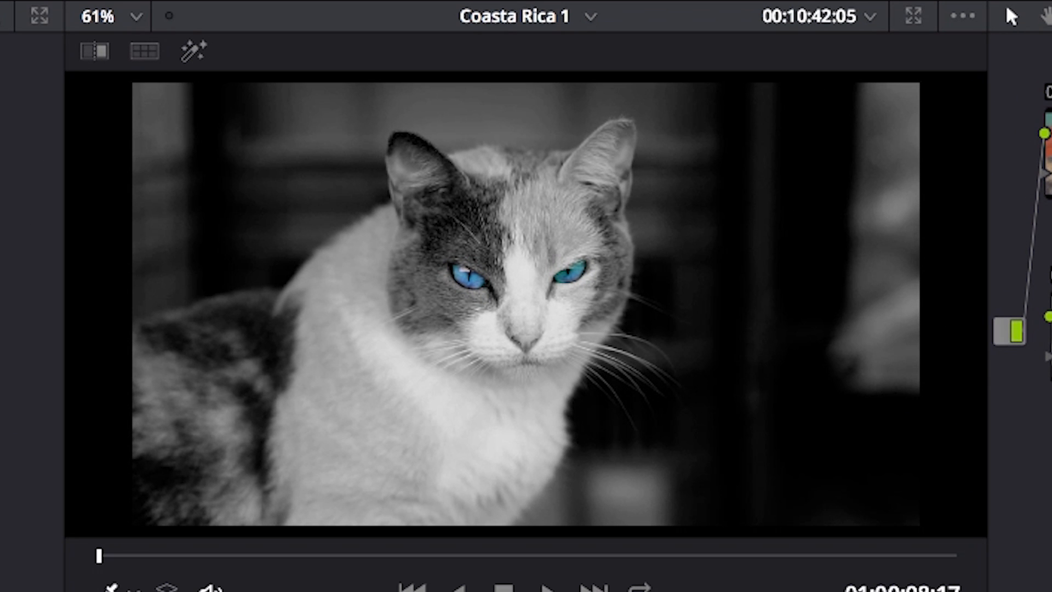
Toggle the whole grade off and on repeatedly to compare the original cat clip with the graded one.
key(shift+d)
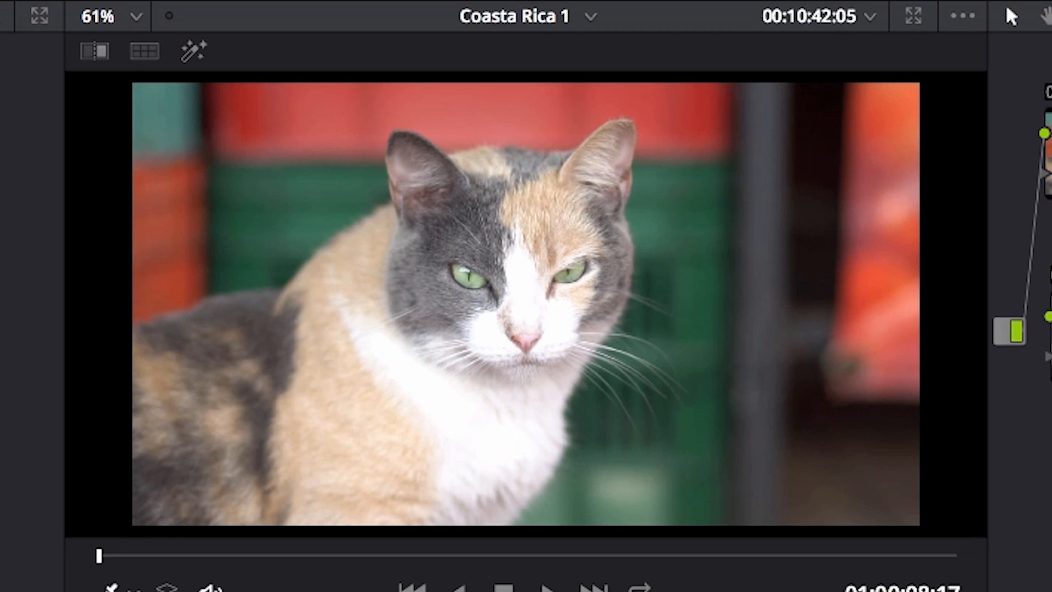
key(shift+d)
key(shift+d)
key(shift+d)
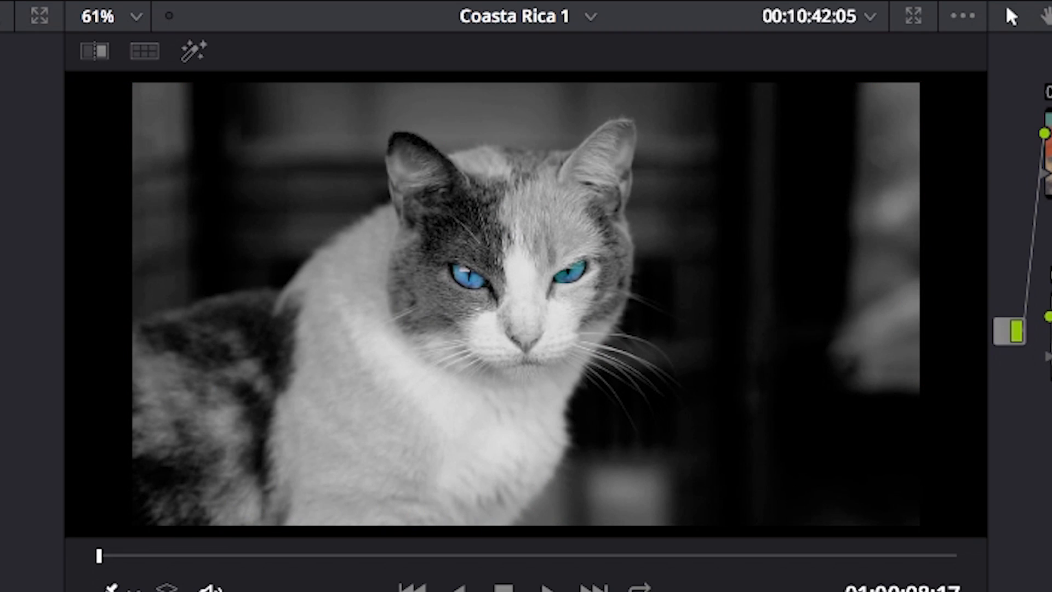
key(shift+d)
key(shift+d)
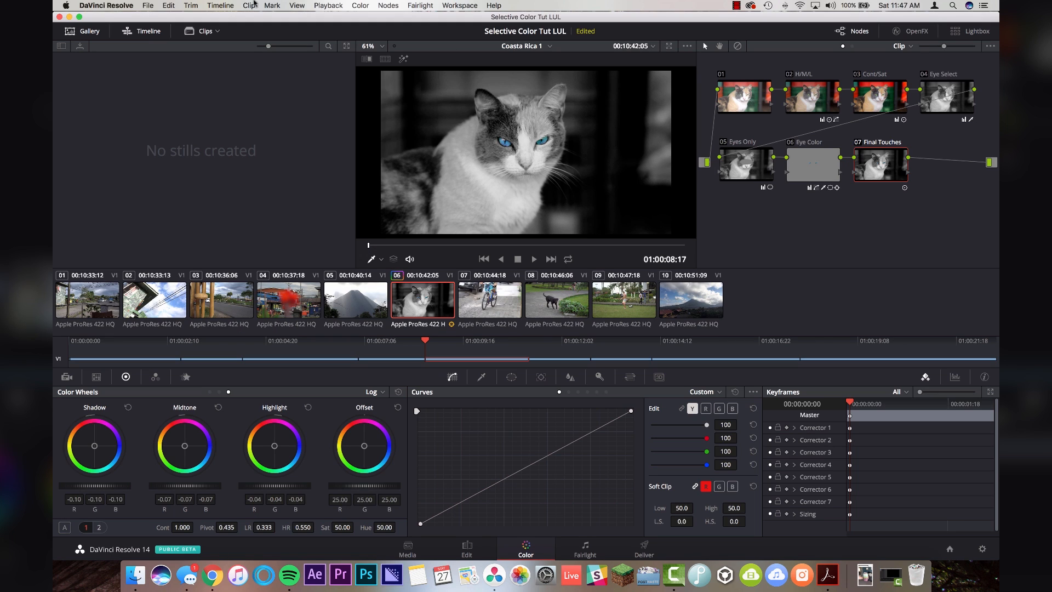
Open the Deliver page, review the custom video export settings and keep rendering set to Single clip.
click(644, 548)
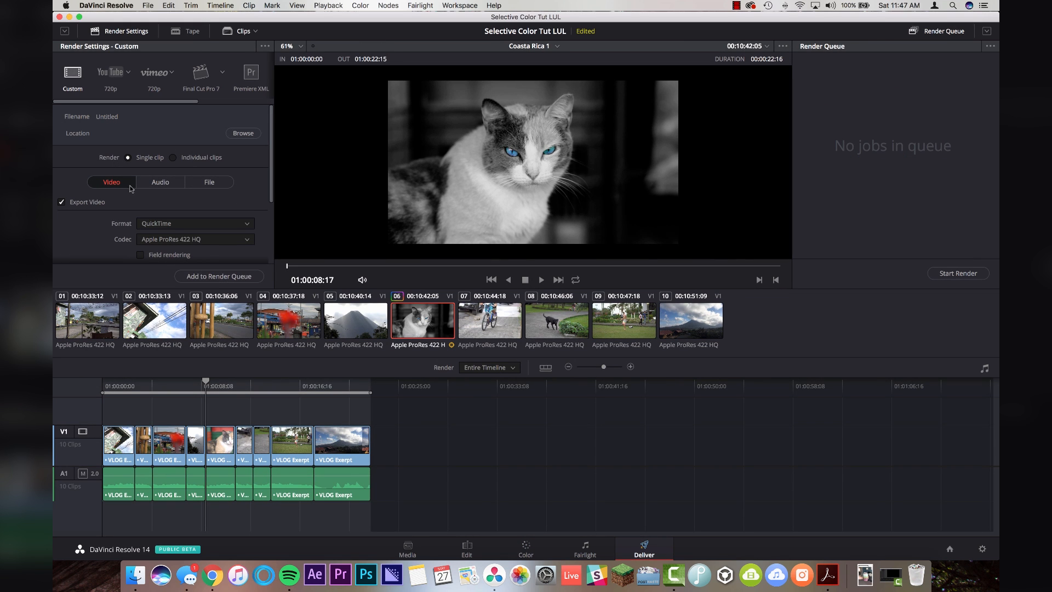
scroll(187, 208, down, 2)
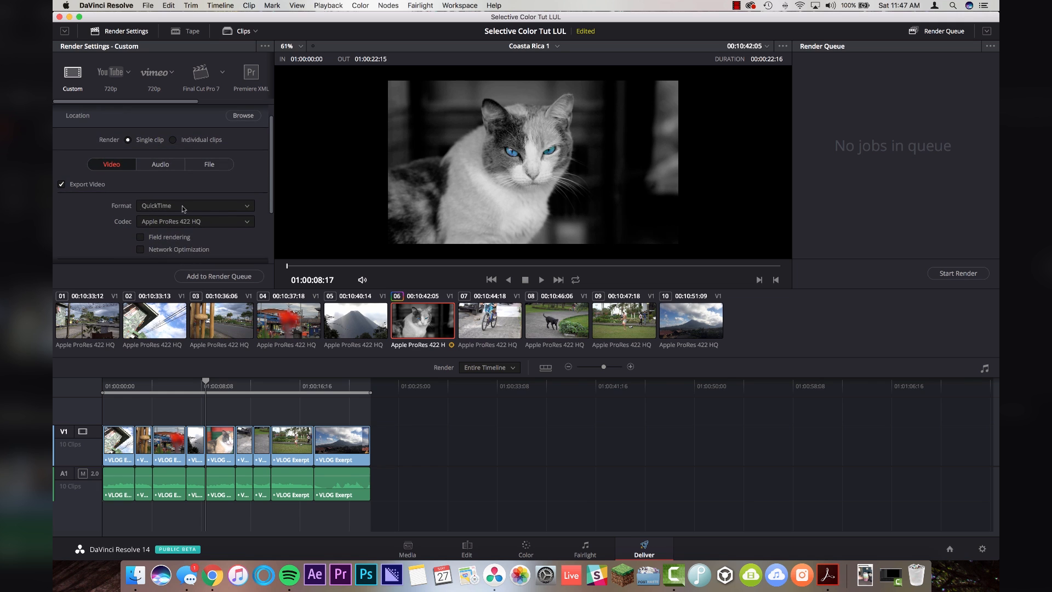
scroll(209, 212, down, 2)
scroll(208, 202, down, 1)
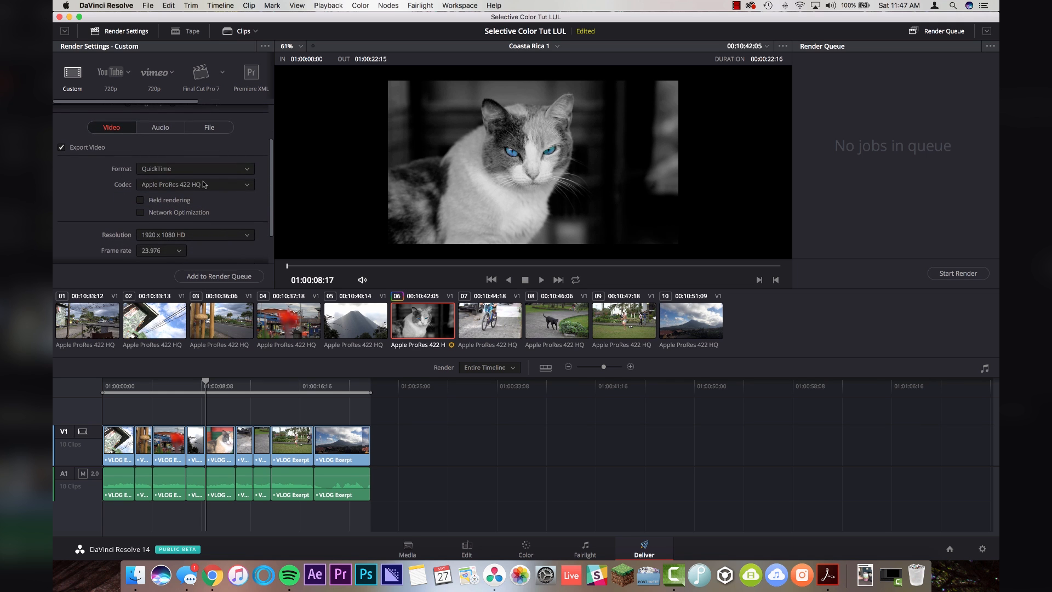
scroll(204, 184, down, 2)
scroll(186, 207, down, 1)
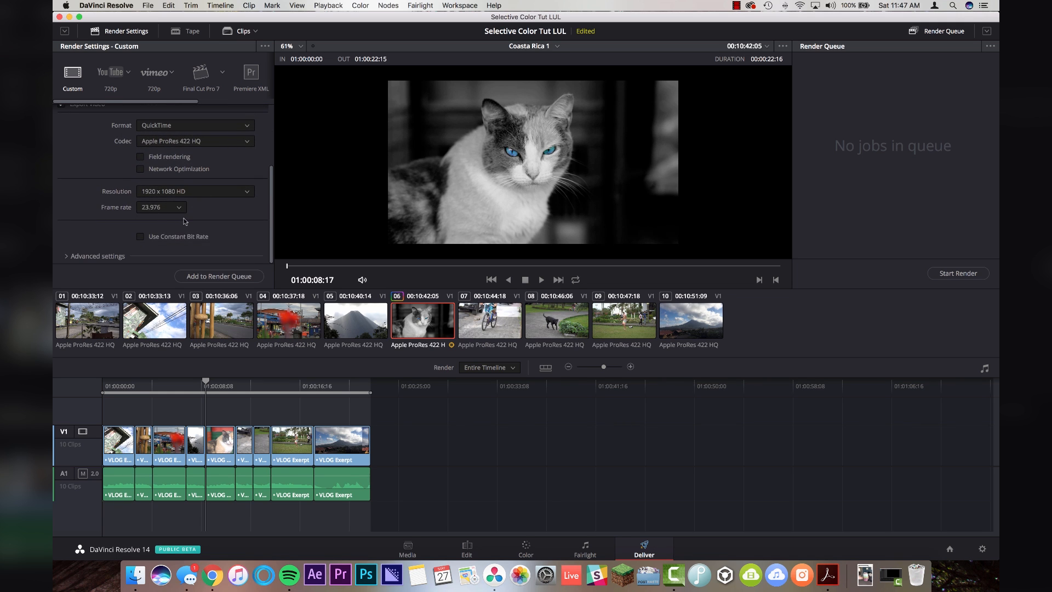
scroll(185, 221, up, 5)
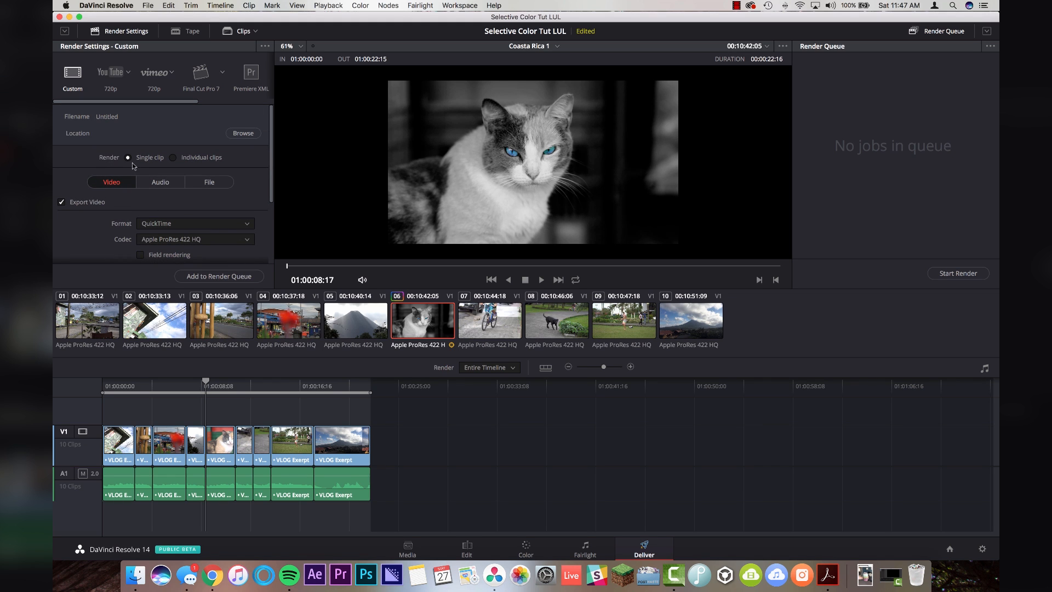
click(173, 157)
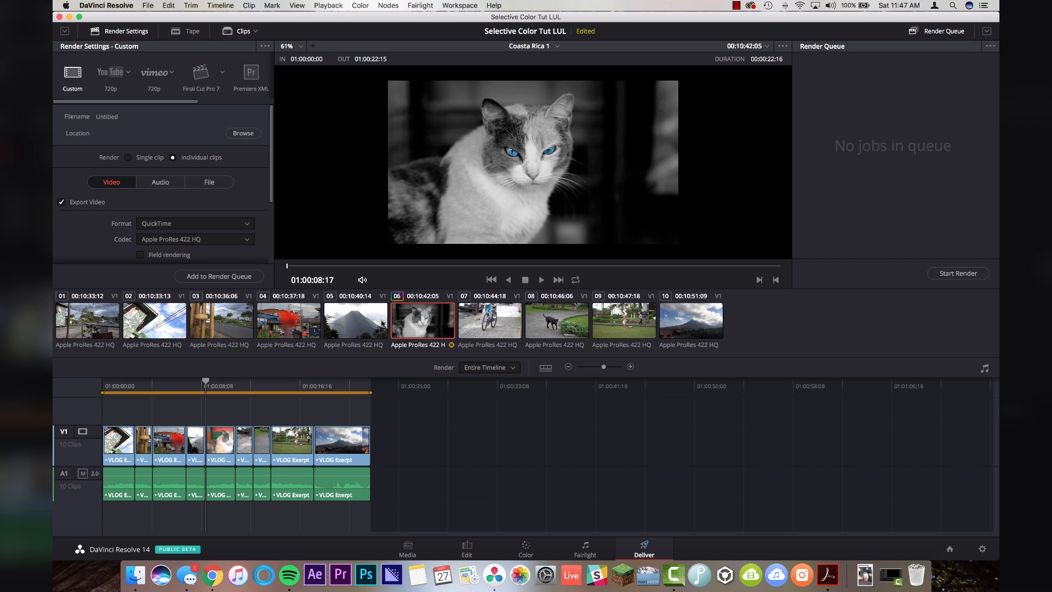
click(129, 158)
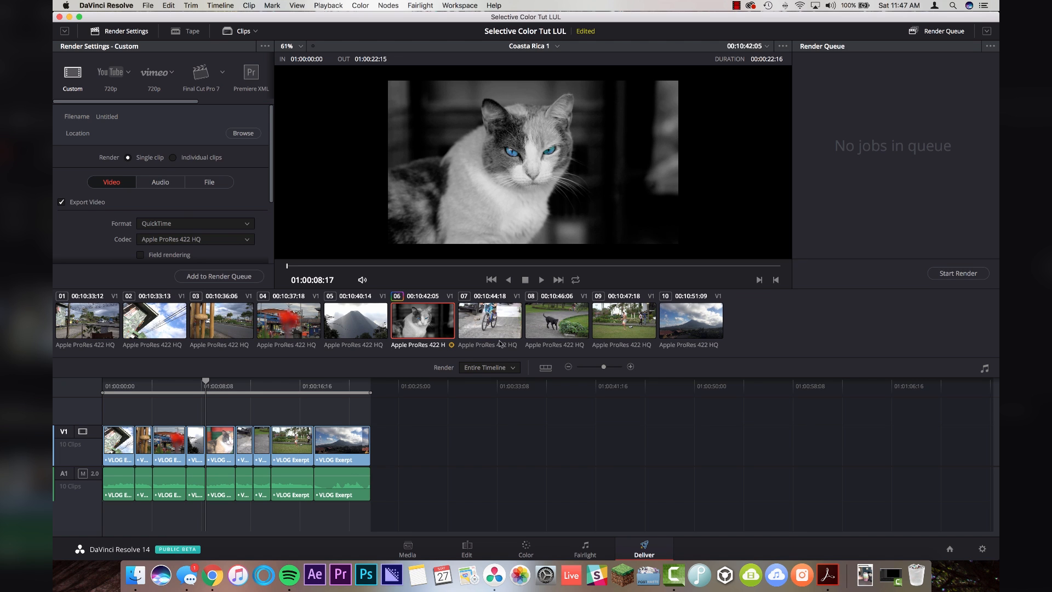
Set the output file's custom name to "Sequence Grade" and its destination to the 01 Footage folder inside 02 Media.
click(213, 183)
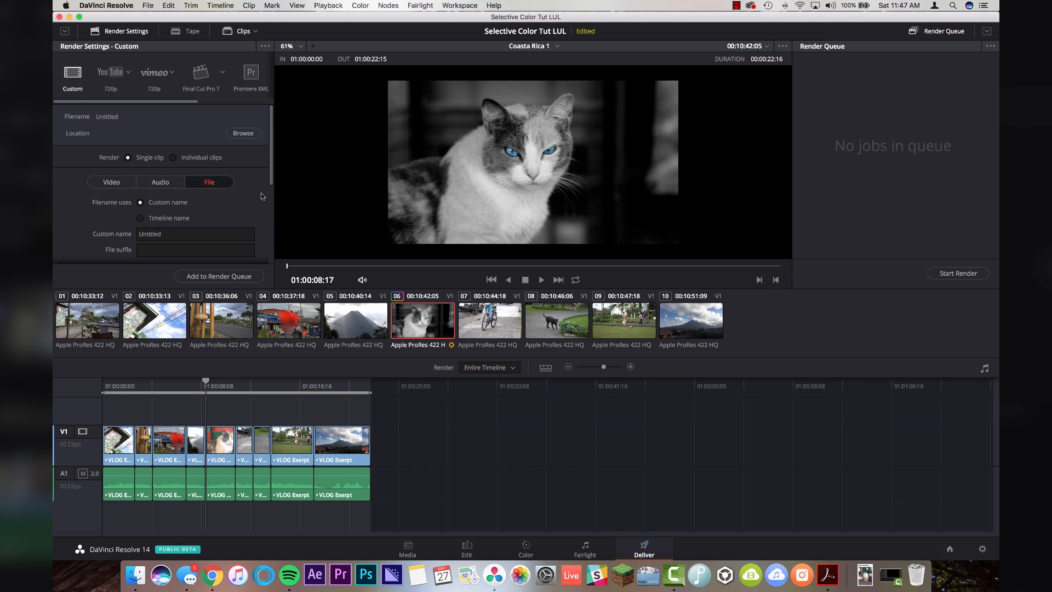
scroll(258, 196, down, 1)
scroll(189, 189, down, 1)
click(181, 212)
text(G)
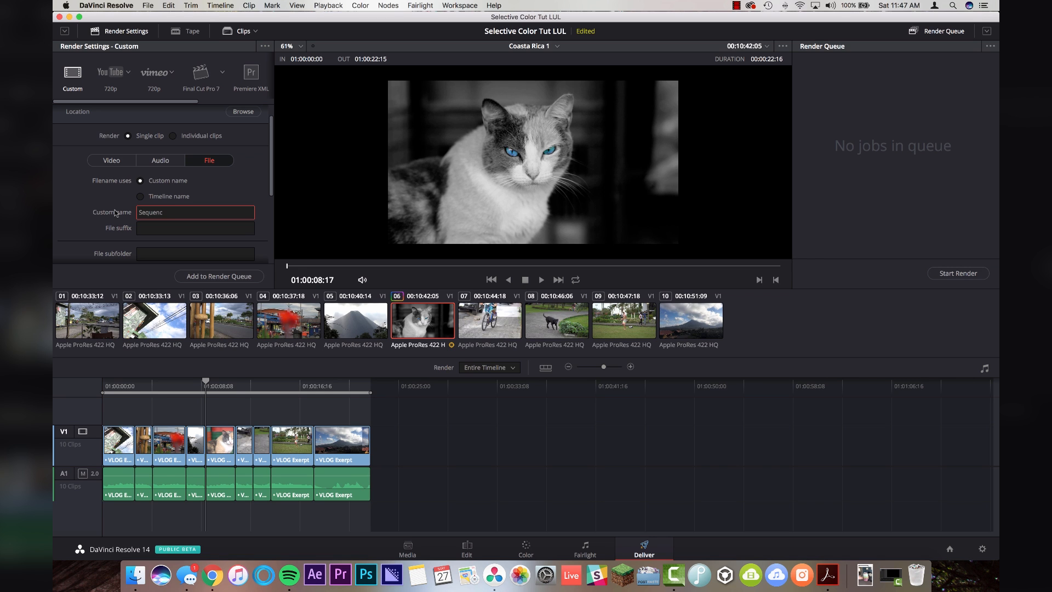
key(Return)
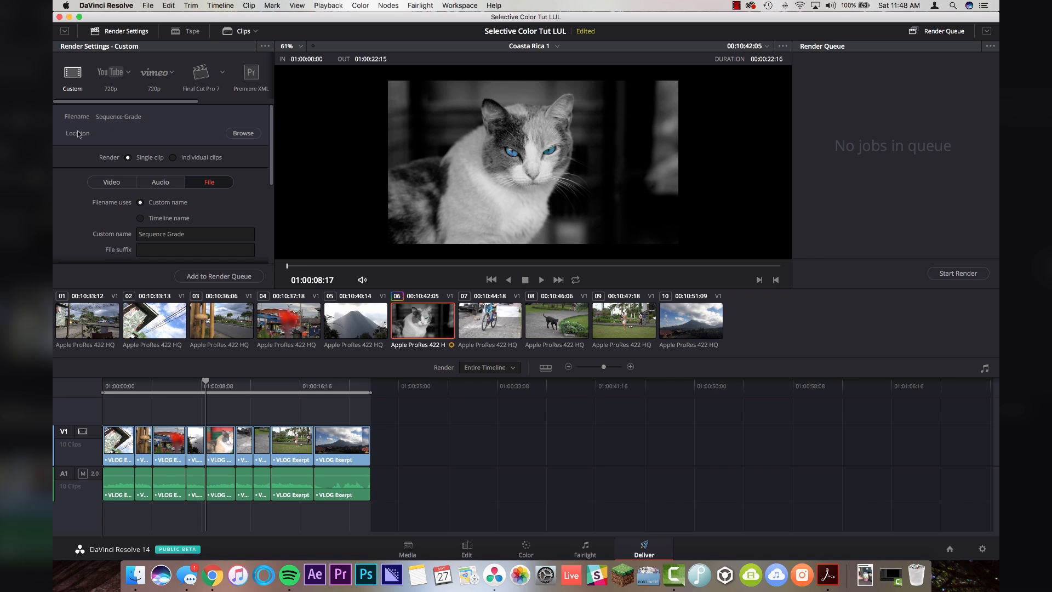
click(239, 135)
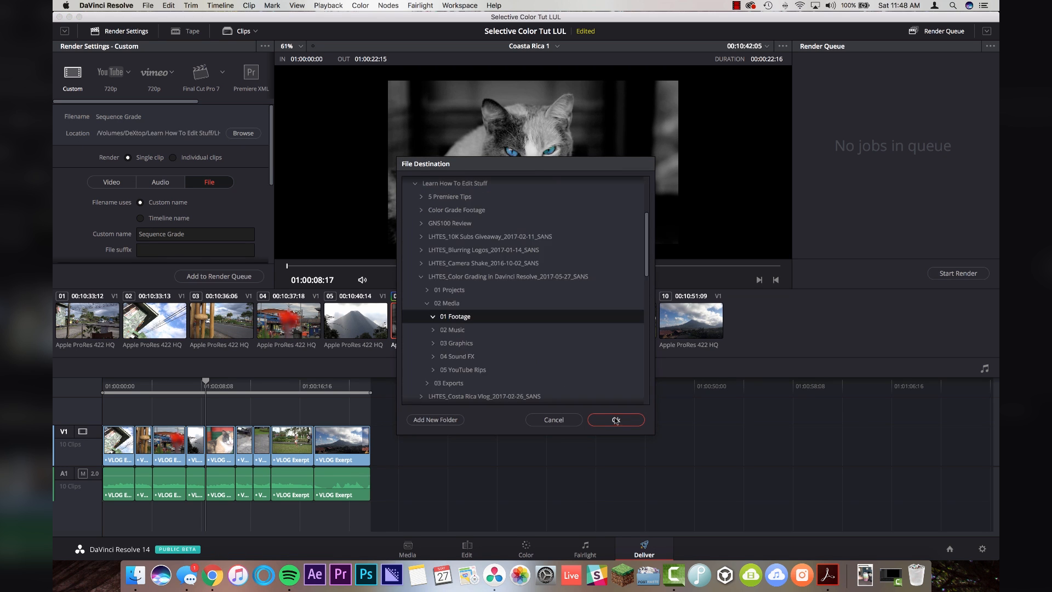
click(616, 420)
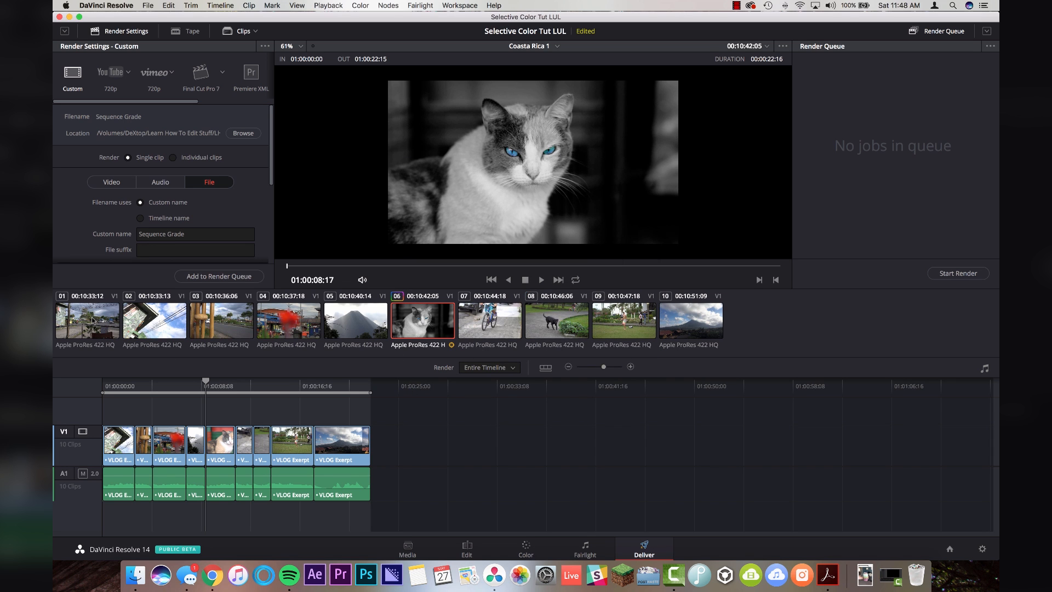
Select all ten clips, add the job to the render queue and start rendering.
click(93, 320)
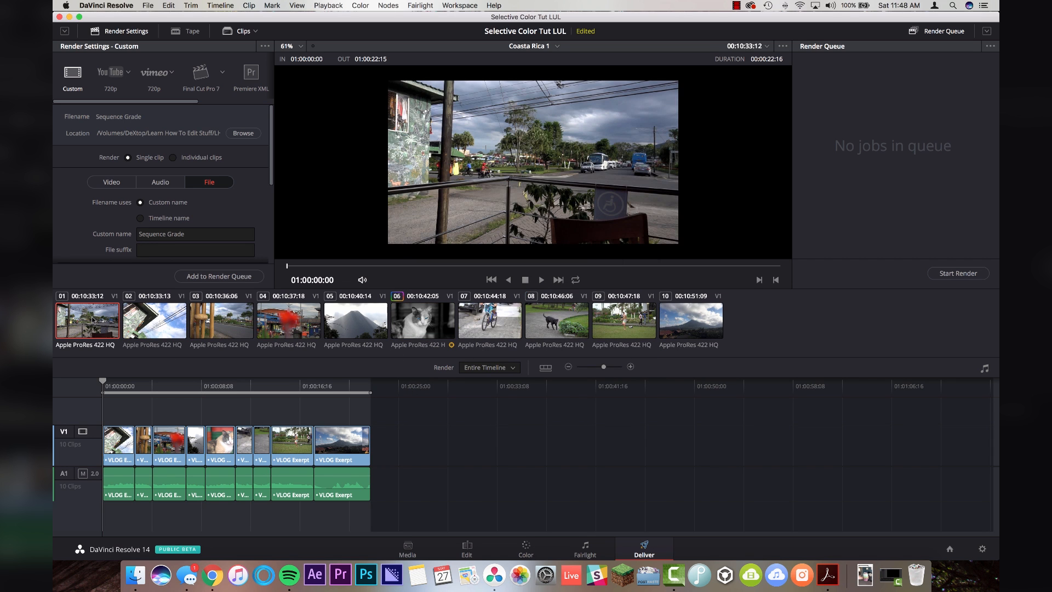
shift+click(694, 321)
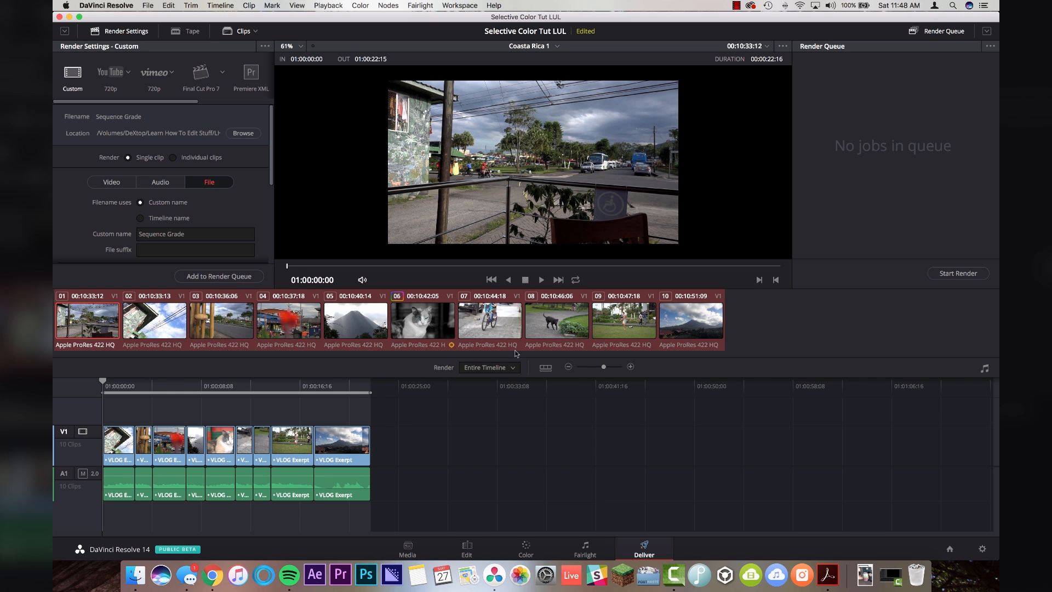
click(212, 277)
click(959, 273)
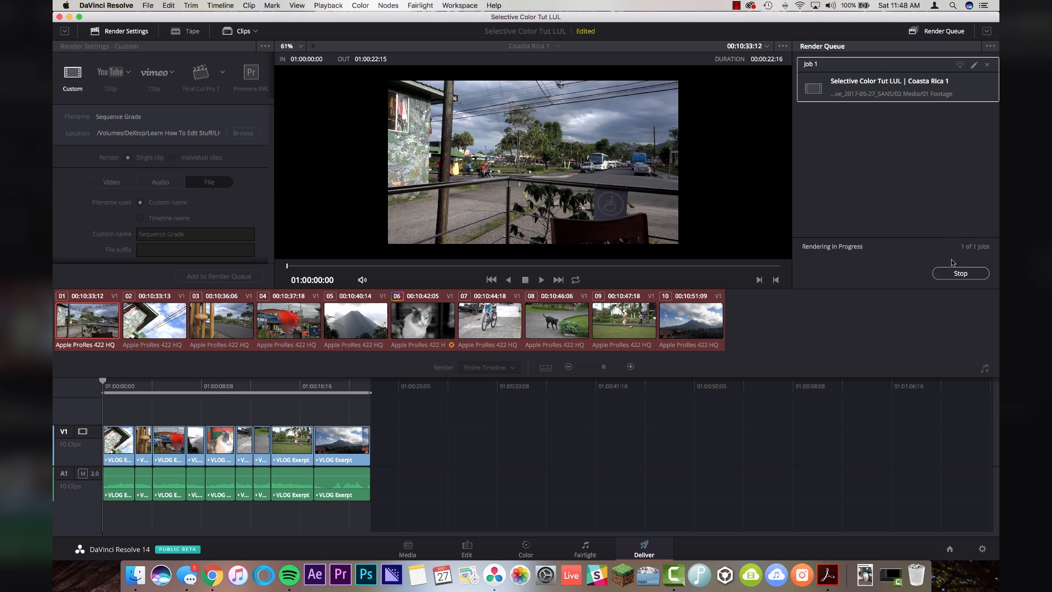